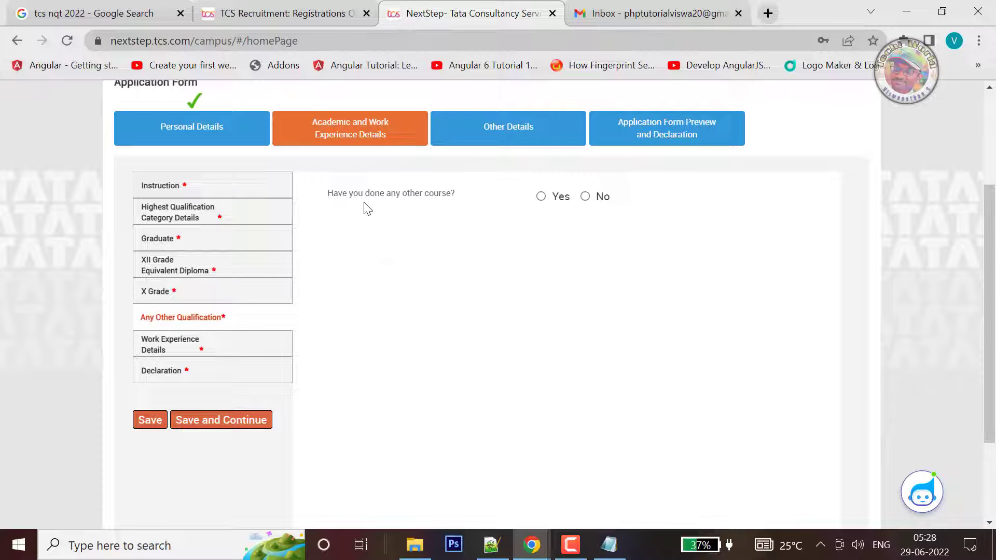
# Answer No to having done any other course, then save and continue to the work experience section.
pyautogui.click(541, 197)
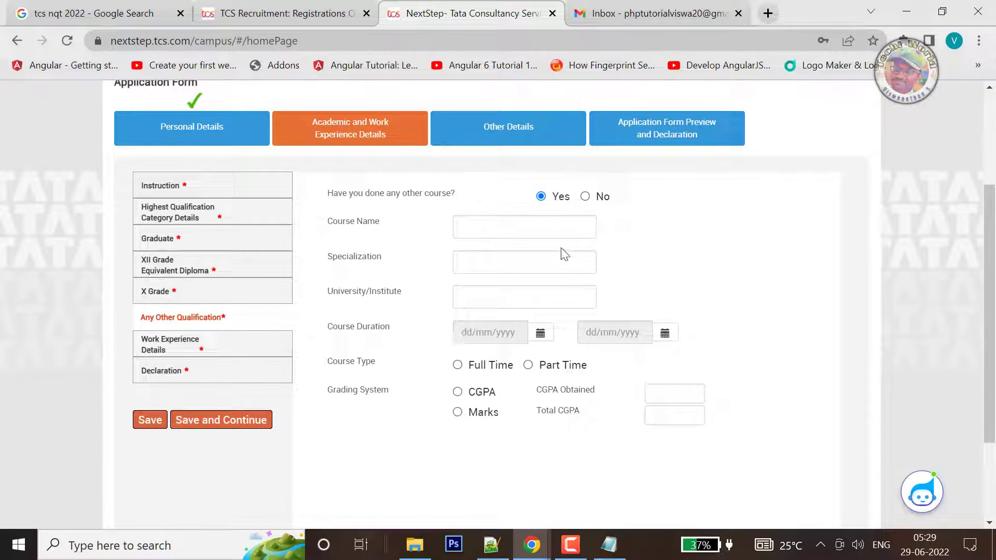
pyautogui.click(586, 197)
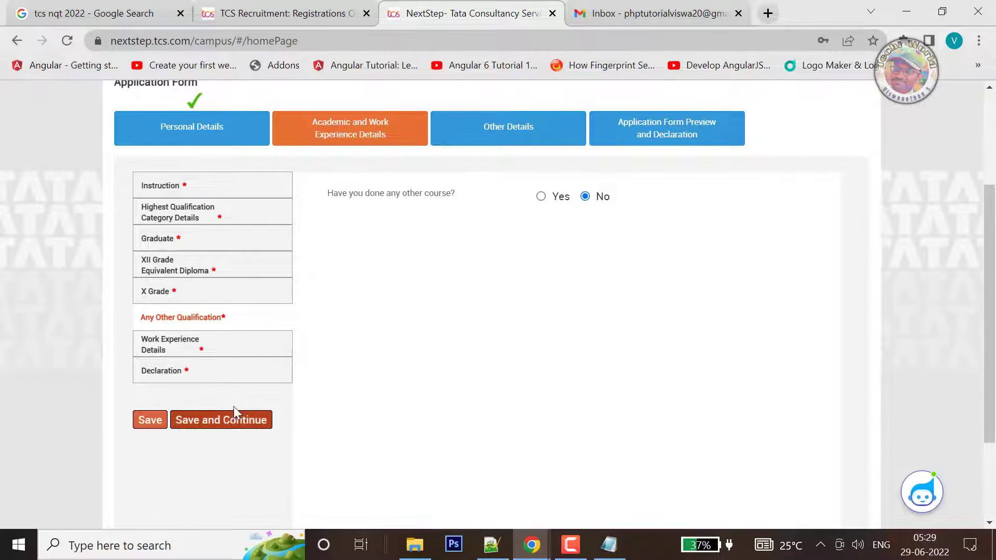
pyautogui.click(235, 424)
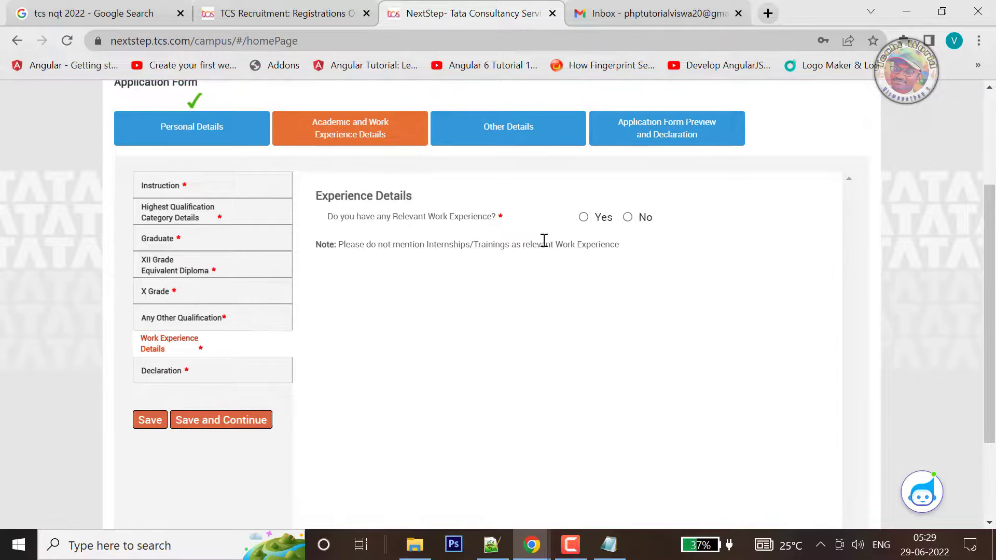
pyautogui.click(583, 217)
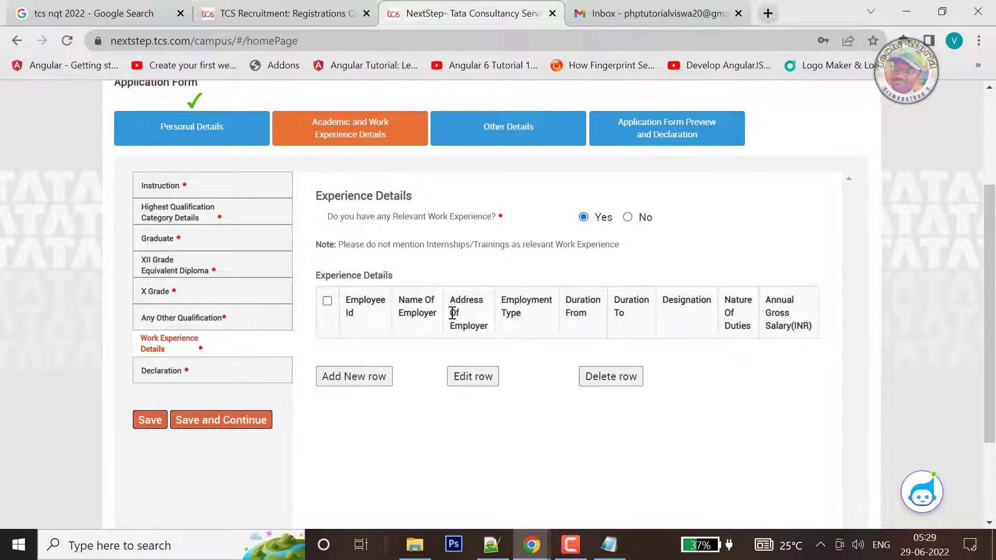
pyautogui.click(355, 377)
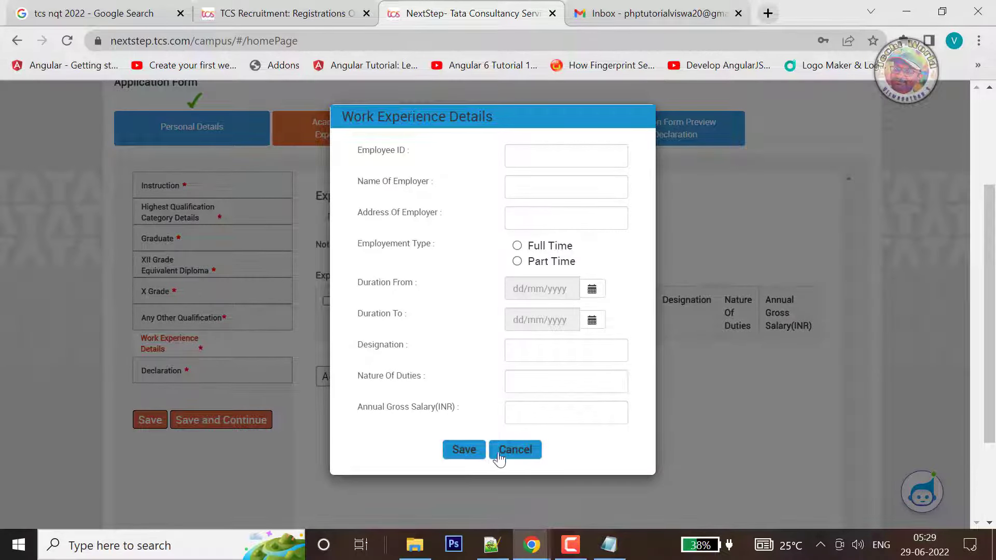
pyautogui.click(515, 450)
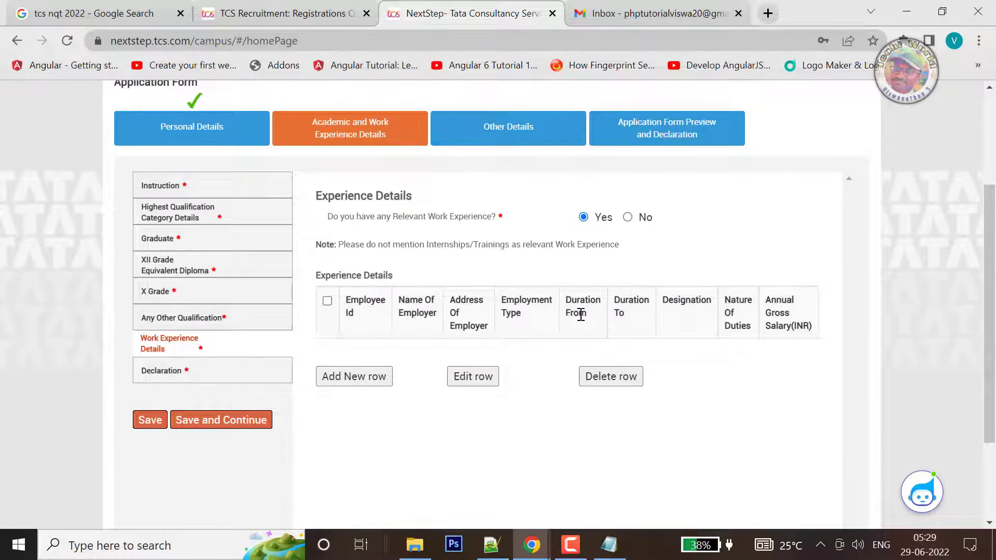
# Answer No to having relevant work experience, then save and continue to the declaration section.
pyautogui.click(628, 217)
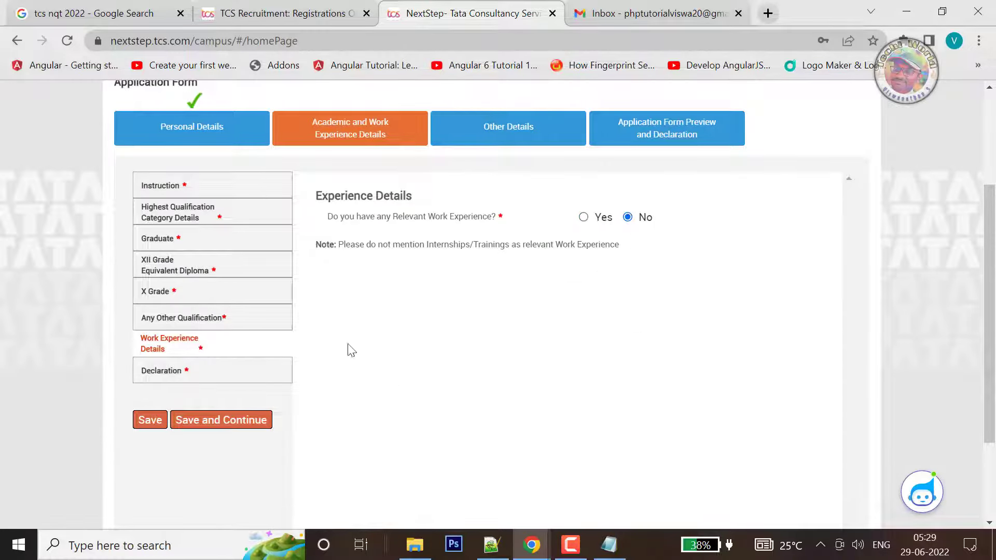
pyautogui.click(253, 421)
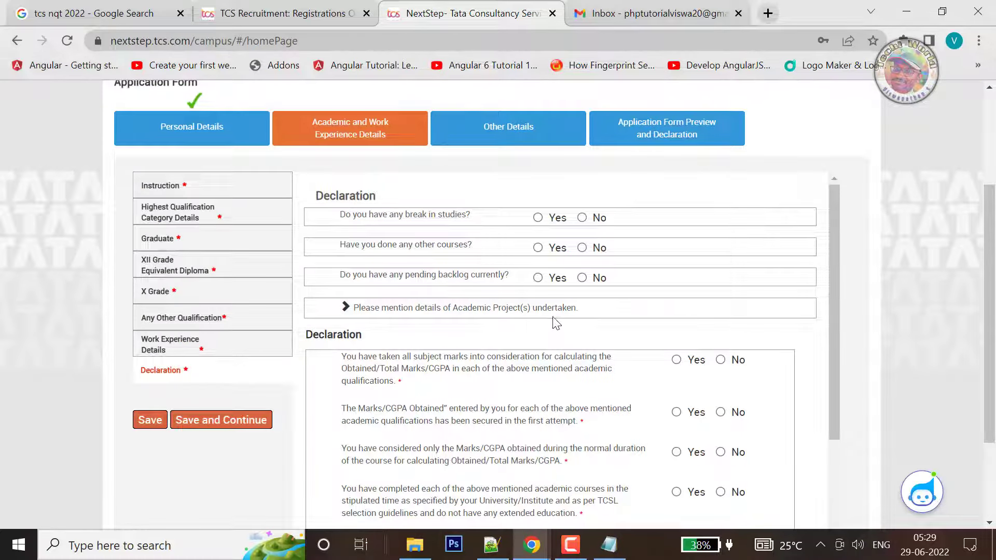
# Answer No to the questions on break in studies, other courses and pending backlog.
pyautogui.click(582, 218)
pyautogui.scroll(-2, 620, 310)
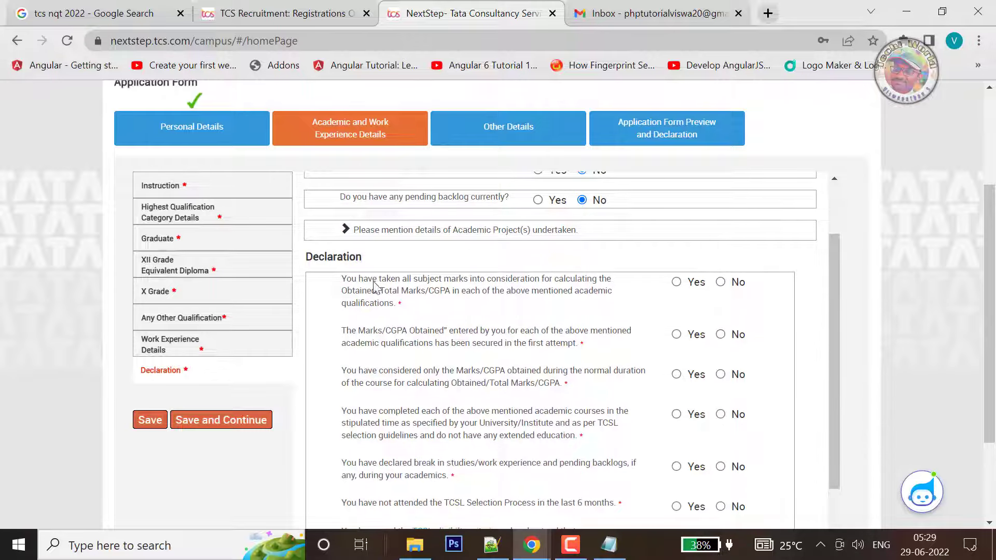
# Enter "My Blood bank Alliance is used to search the available donors." as the academic project details.
pyautogui.click(345, 229)
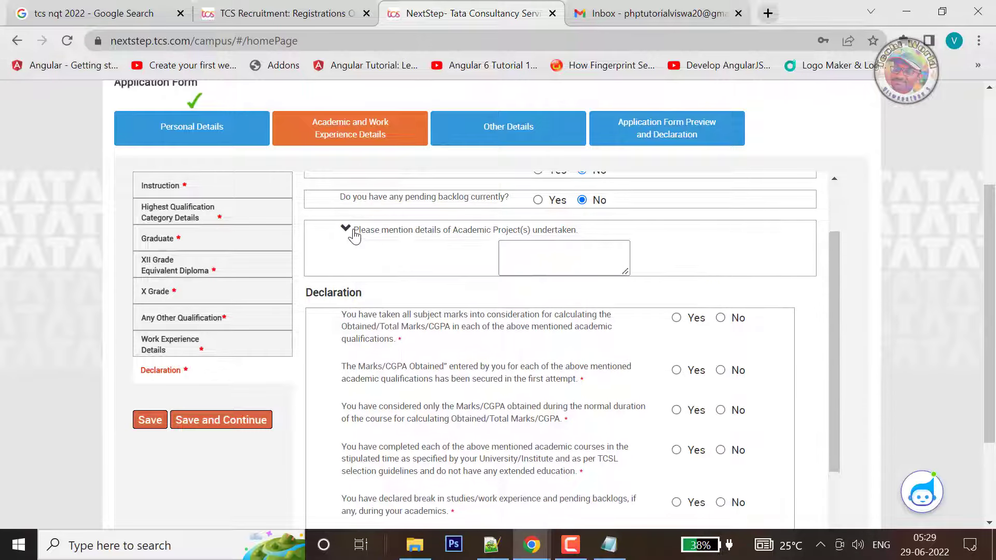
pyautogui.click(612, 265)
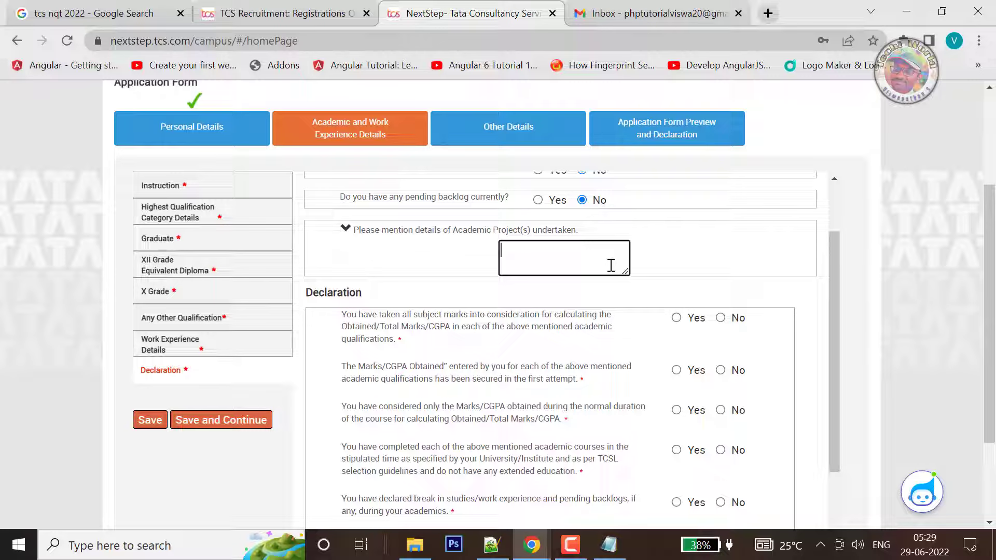
pyautogui.write('My Bloo')
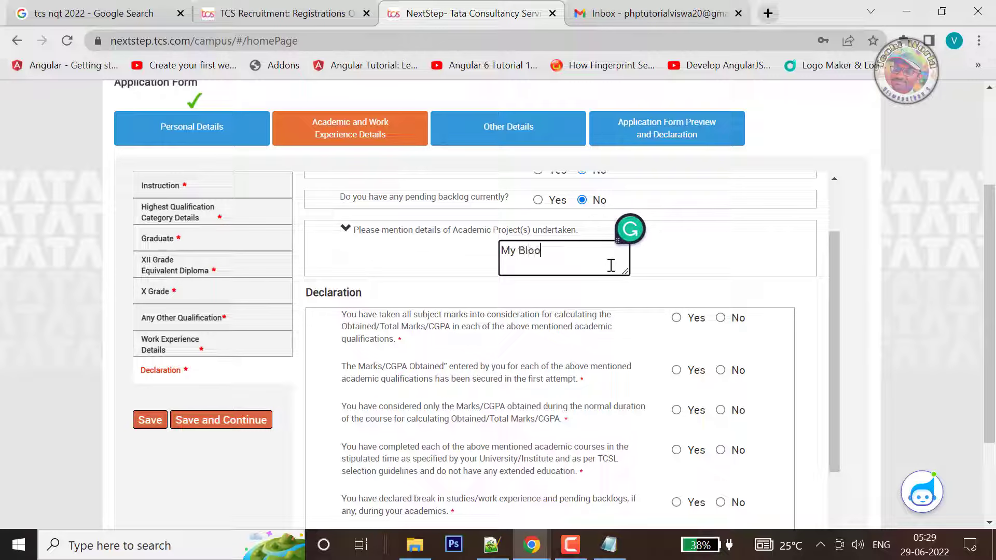
pyautogui.write('d bank Alliance ')
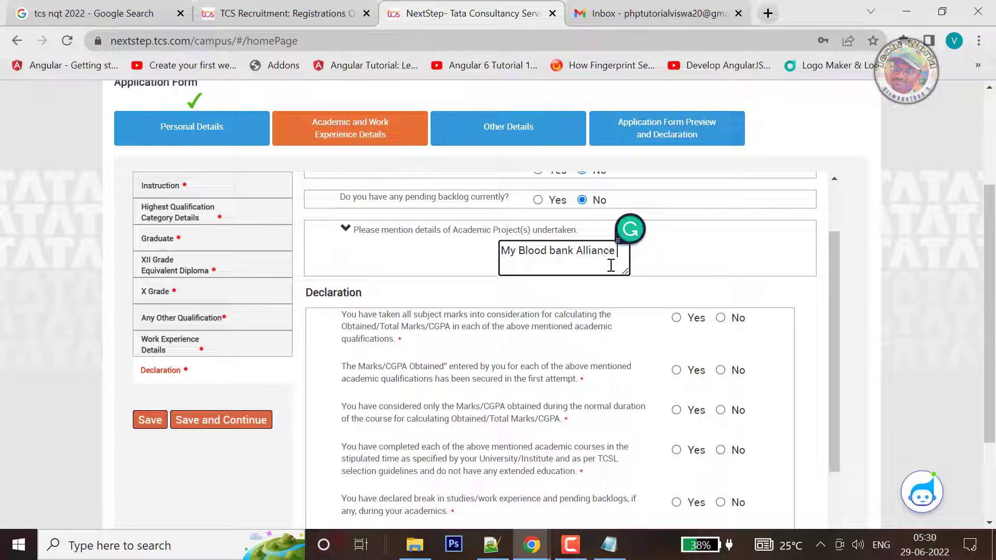
pyautogui.write('is')
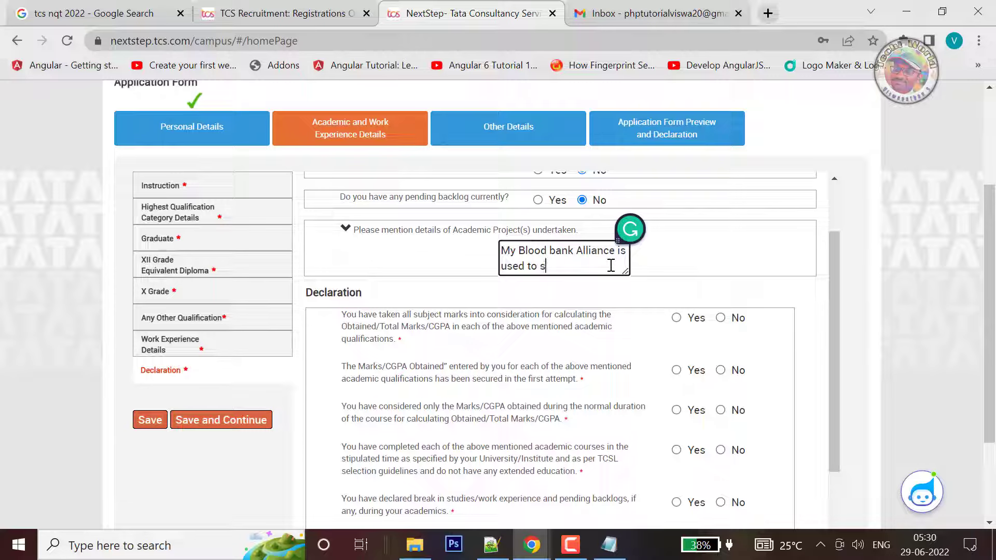
pyautogui.write('used to search the availab')
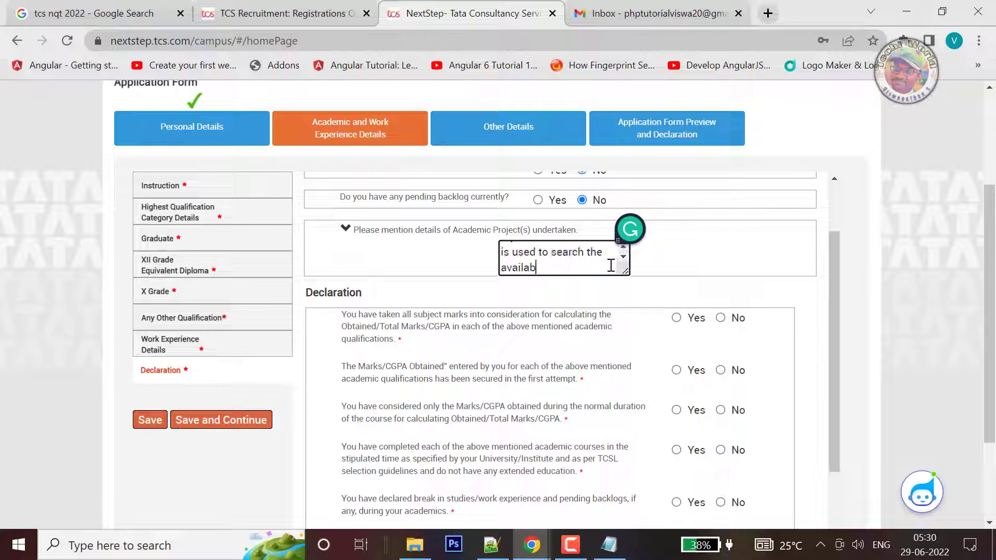
pyautogui.write('le donors.')
# Answer Yes to the declarations on subject marks considered, first attempt, normal course duration and completion in the stipulated time.
pyautogui.scroll(-2, 593, 321)
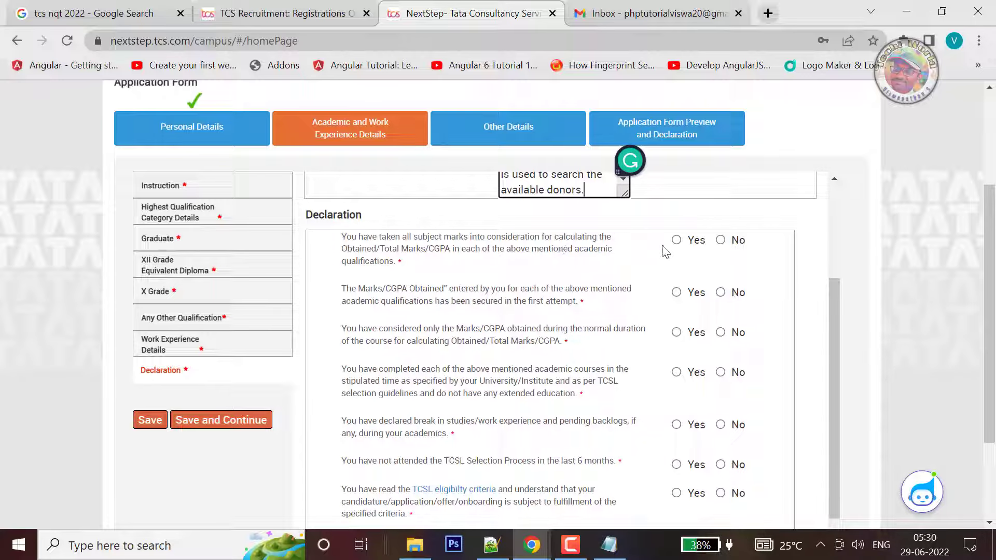
pyautogui.click(676, 240)
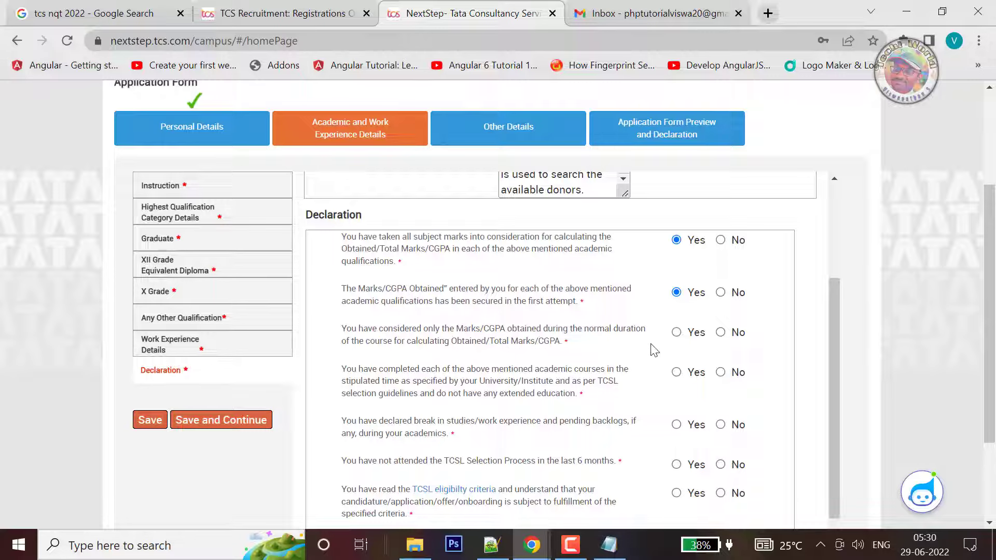
pyautogui.click(677, 333)
pyautogui.scroll(-2, 542, 379)
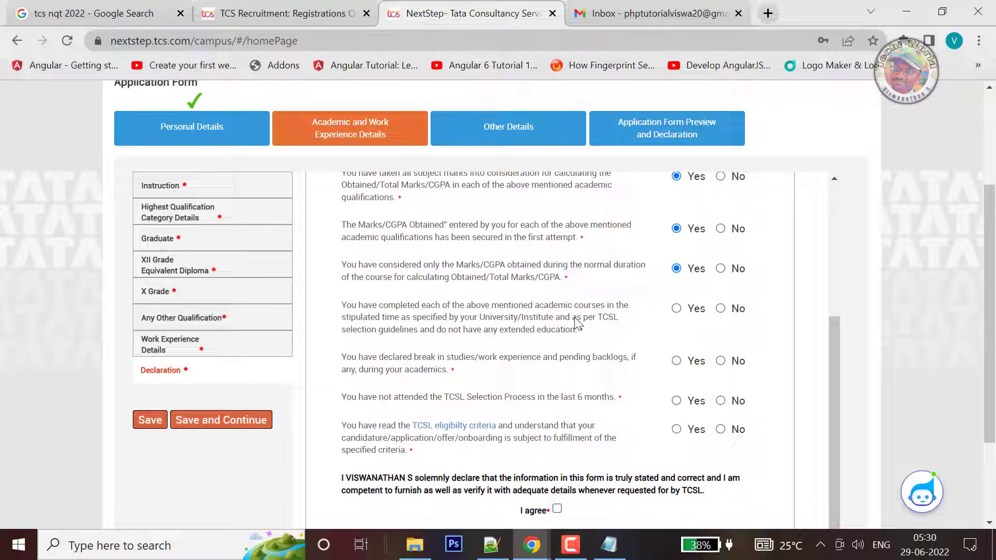
pyautogui.click(676, 308)
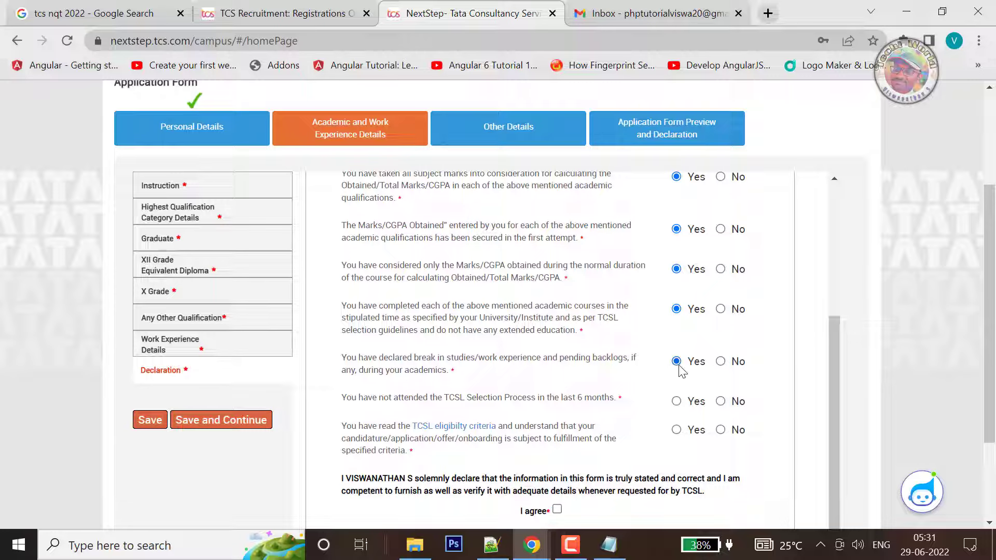
# Answer No to having declared breaks and backlogs, Yes to the last two declarations, and agree to the final statement.
pyautogui.click(720, 361)
pyautogui.scroll(-3, 645, 388)
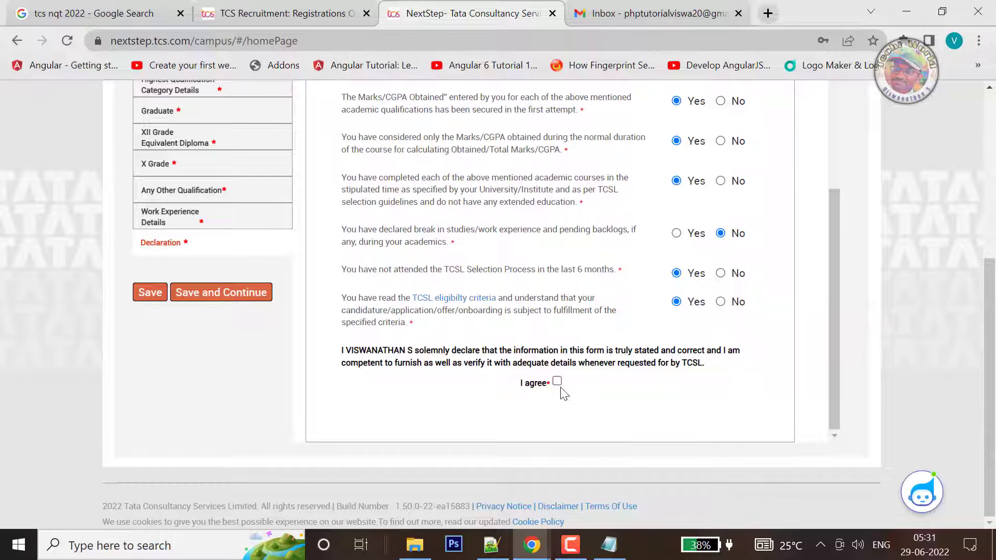
pyautogui.click(559, 383)
# Review all the declaration answers, then save and continue to the other details section.
pyautogui.scroll(5, 633, 269)
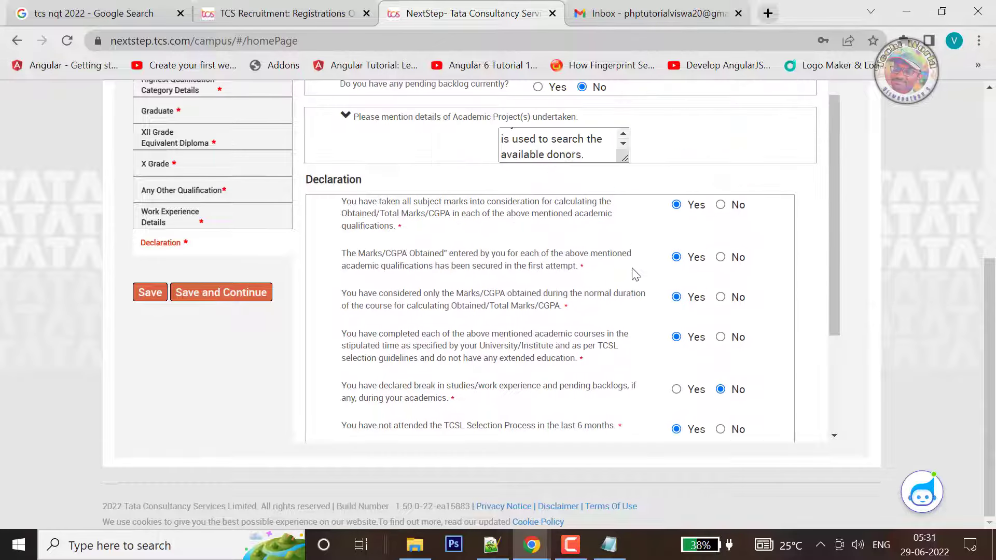
pyautogui.scroll(-5, 636, 275)
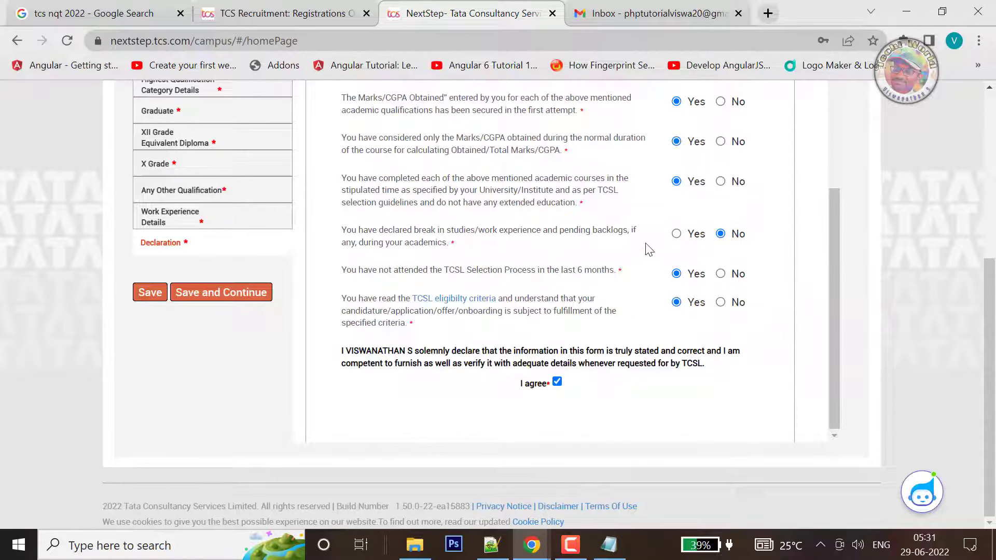
pyautogui.scroll(2, 649, 249)
pyautogui.scroll(3, 673, 381)
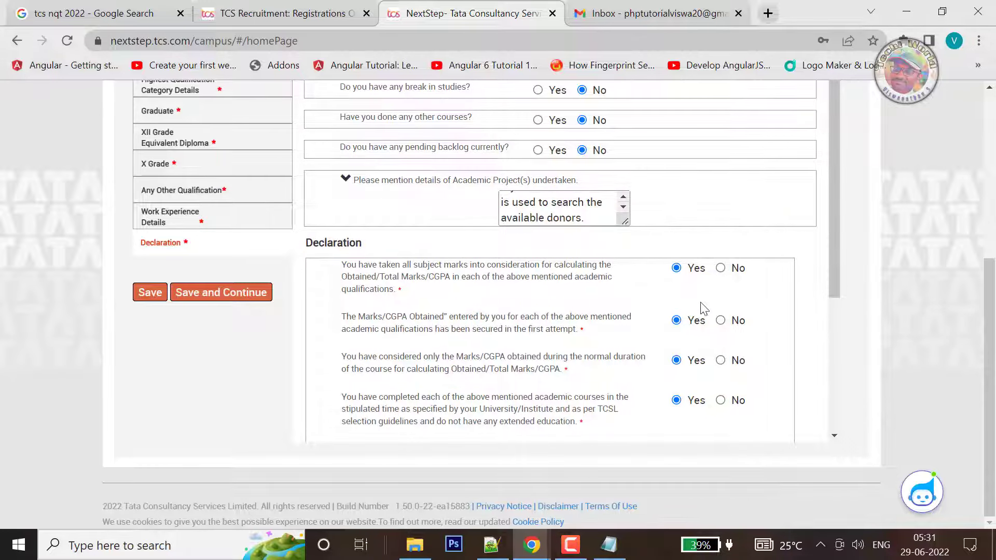
pyautogui.scroll(4, 704, 309)
pyautogui.scroll(-2, 704, 309)
pyautogui.scroll(-2, 648, 322)
pyautogui.scroll(-3, 307, 348)
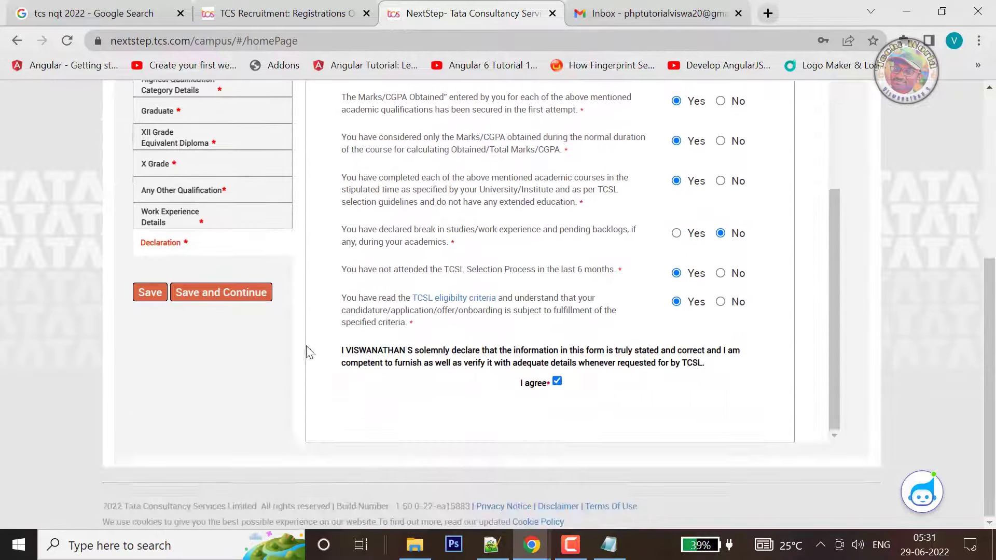
pyautogui.click(260, 293)
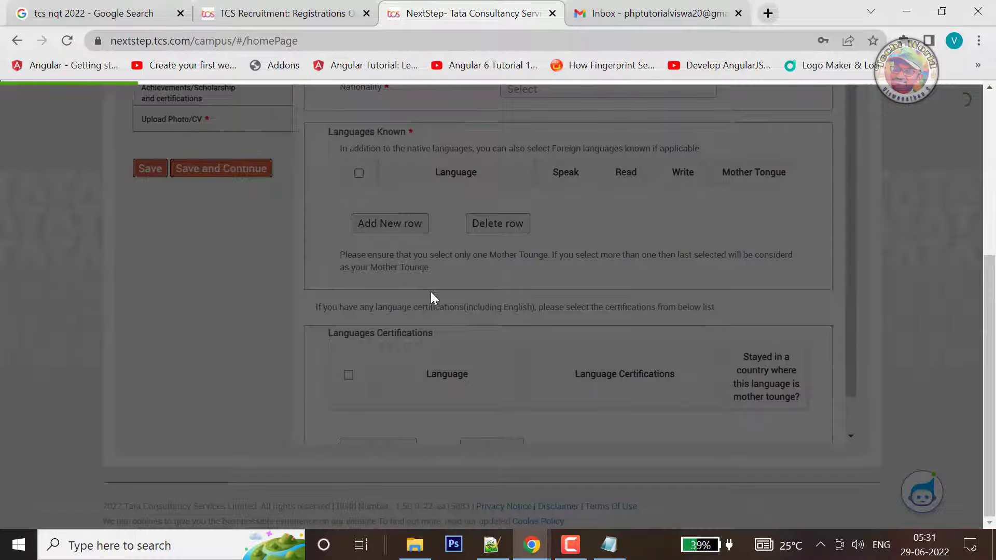
# Set the nationality to India.
pyautogui.scroll(3, 431, 295)
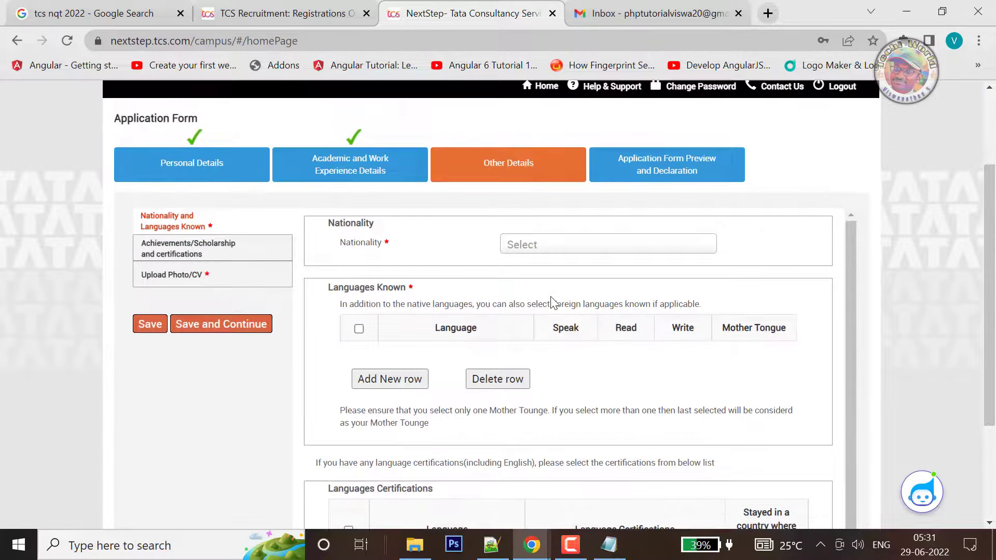
pyautogui.click(565, 247)
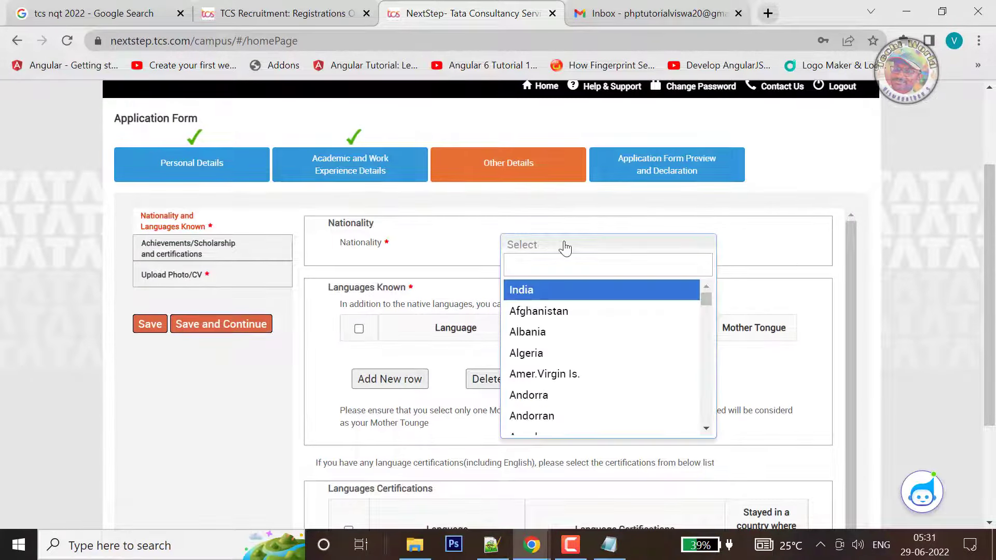
pyautogui.click(558, 291)
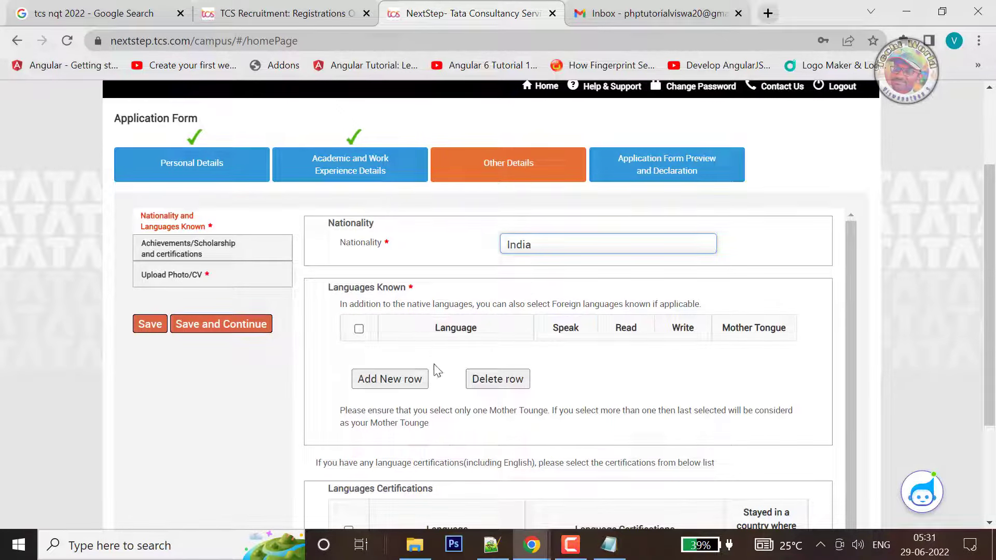
# Add a row to the languages known and choose Tamil as its language.
pyautogui.click(405, 384)
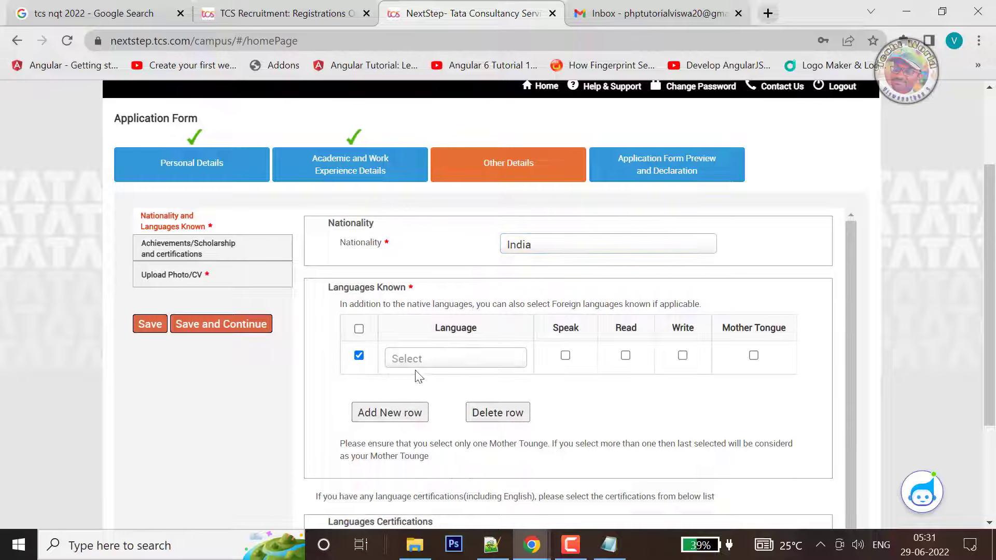
pyautogui.click(479, 358)
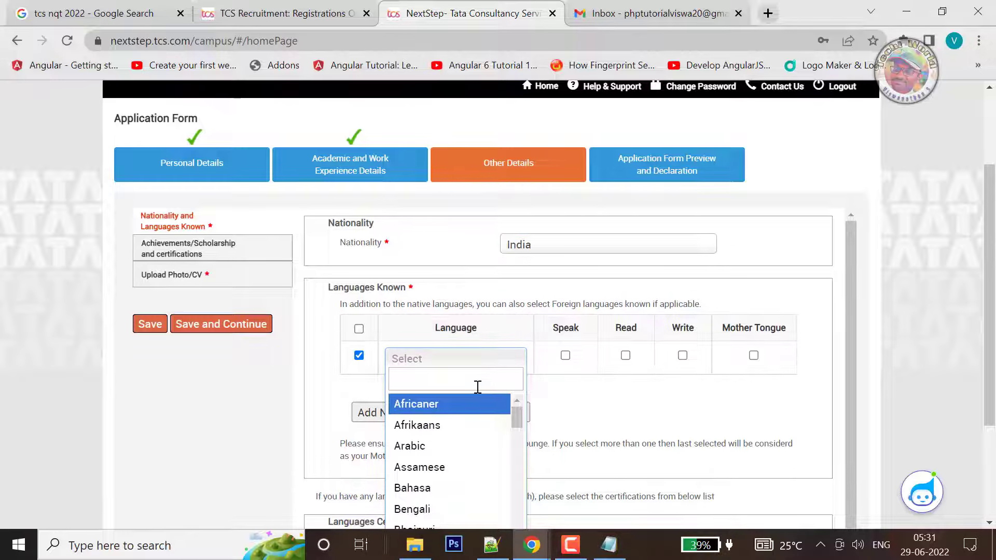
pyautogui.write('tam')
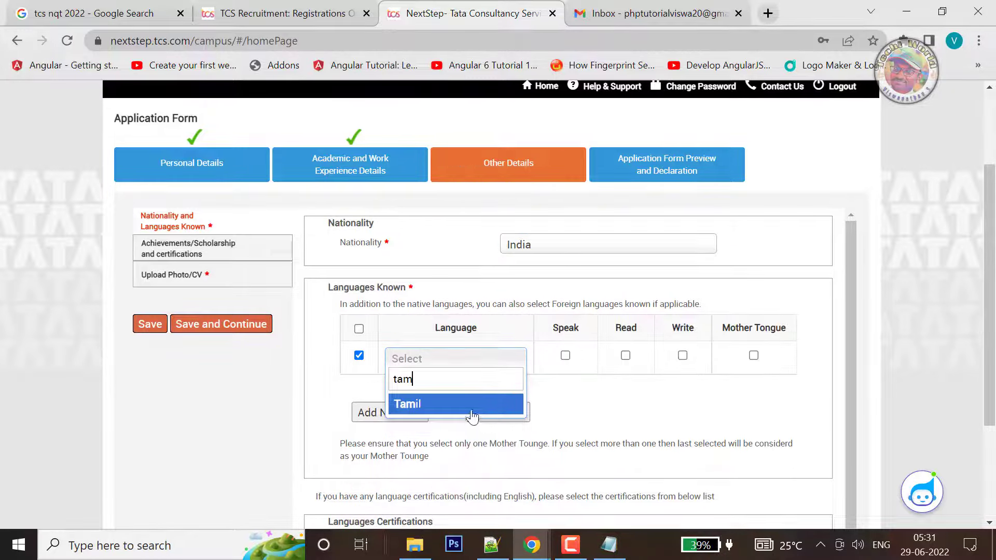
pyautogui.click(473, 414)
pyautogui.click(415, 382)
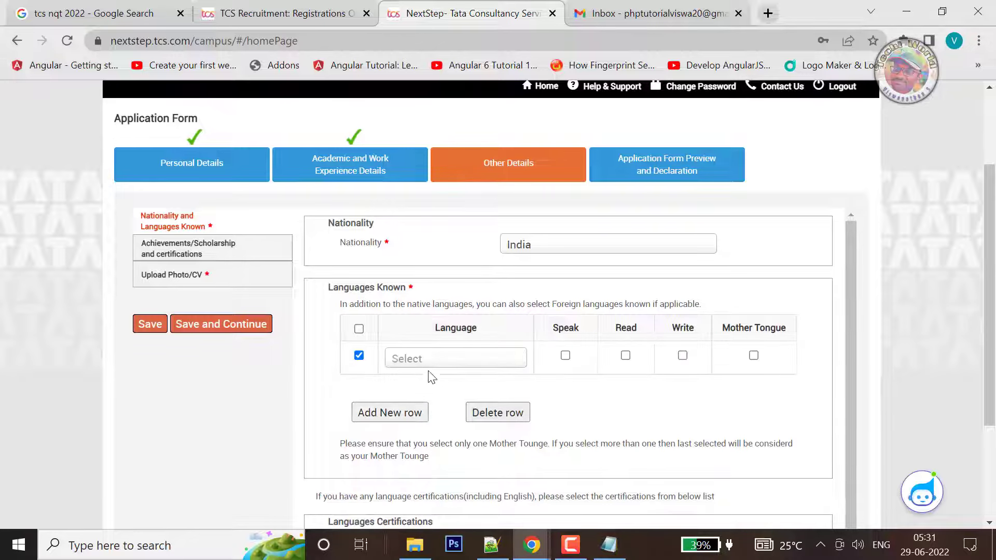
pyautogui.click(433, 359)
pyautogui.write('tam')
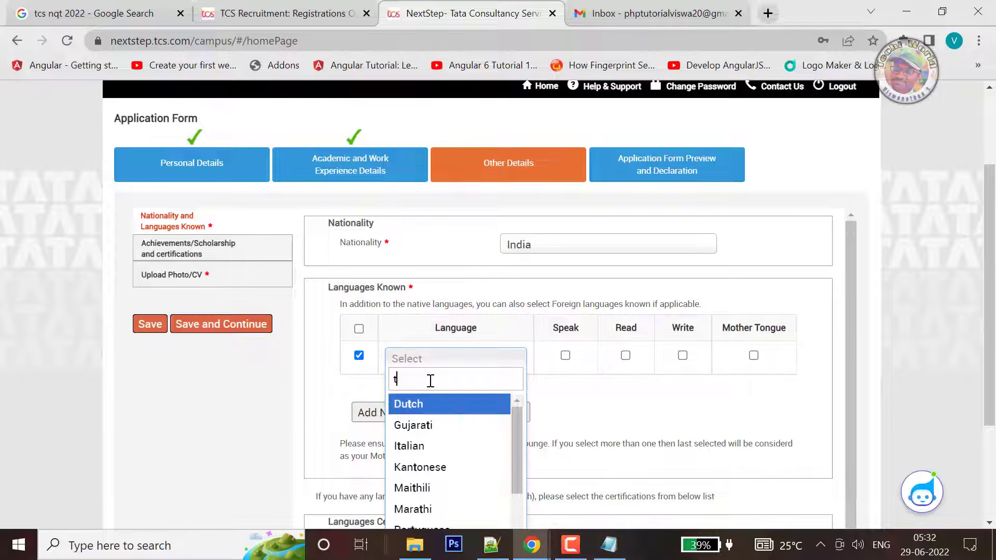
pyautogui.click(442, 404)
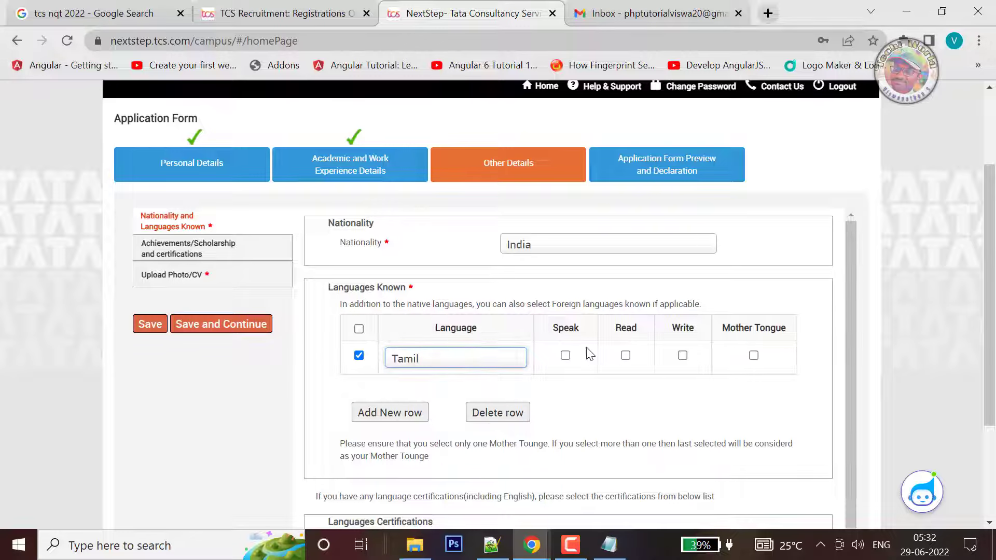
# Mark Tamil as a language that is spoken, read and written, and as the mother tongue.
pyautogui.click(565, 356)
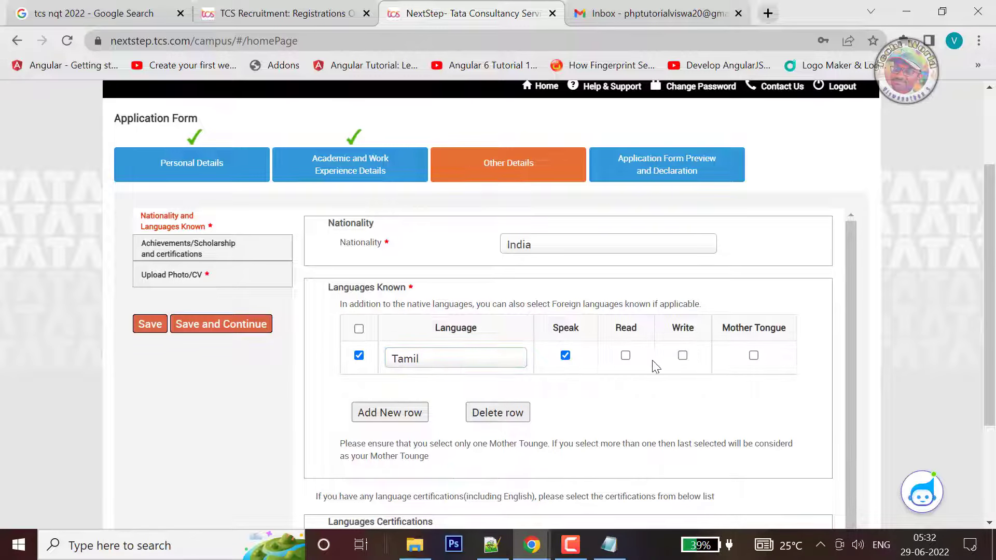
pyautogui.click(625, 356)
pyautogui.click(683, 356)
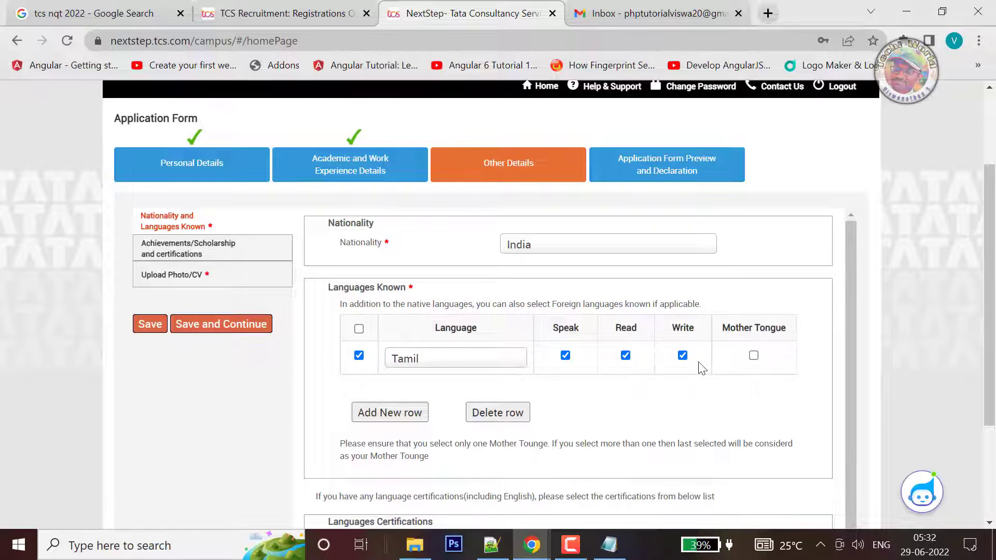
pyautogui.click(754, 356)
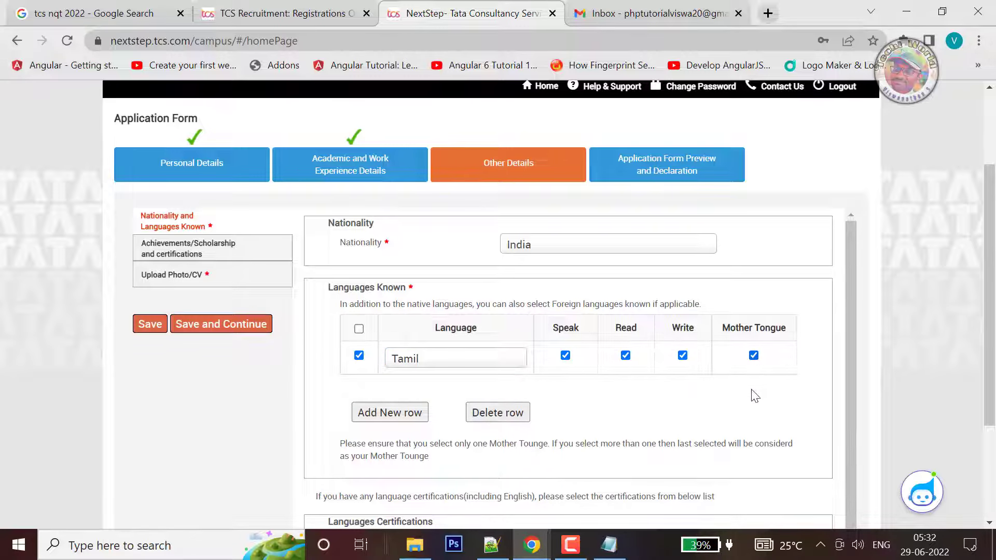
# Add English to the languages known and mark it as spoken, read and written.
pyautogui.click(394, 413)
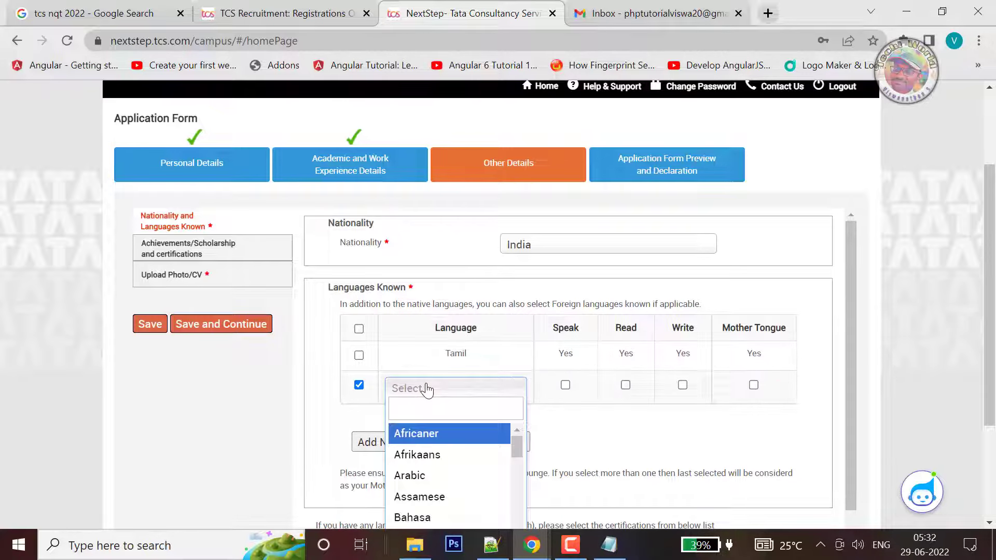
pyautogui.write('eng')
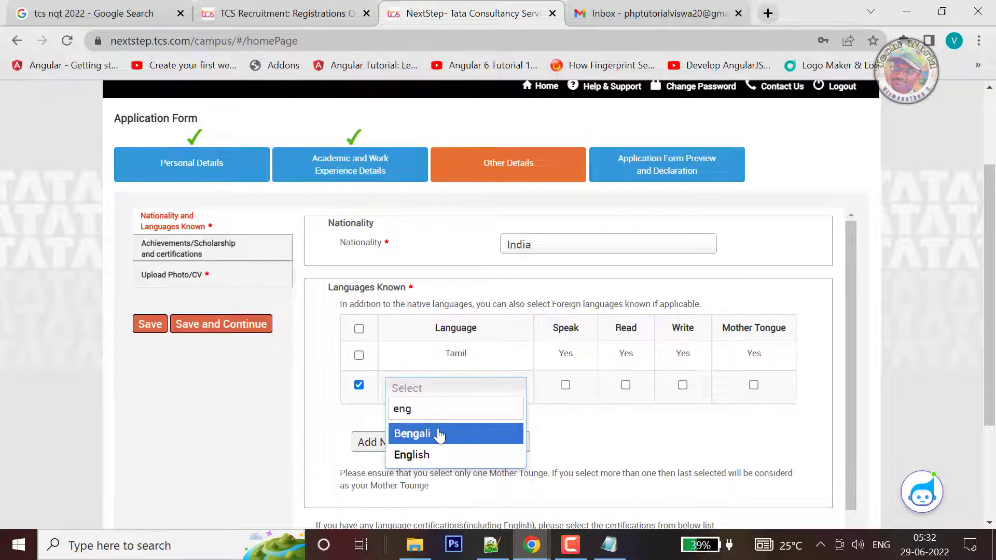
pyautogui.click(429, 454)
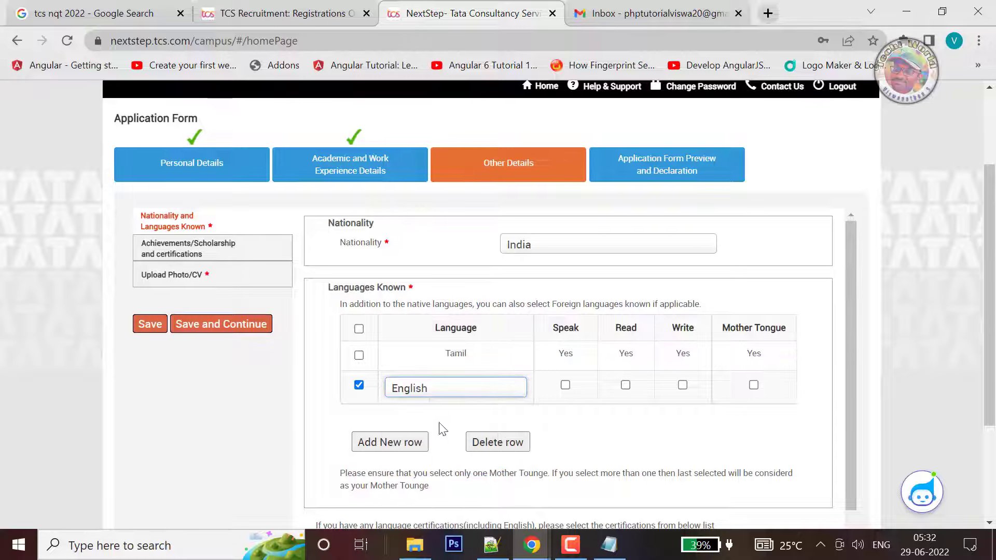
pyautogui.click(565, 384)
pyautogui.click(625, 385)
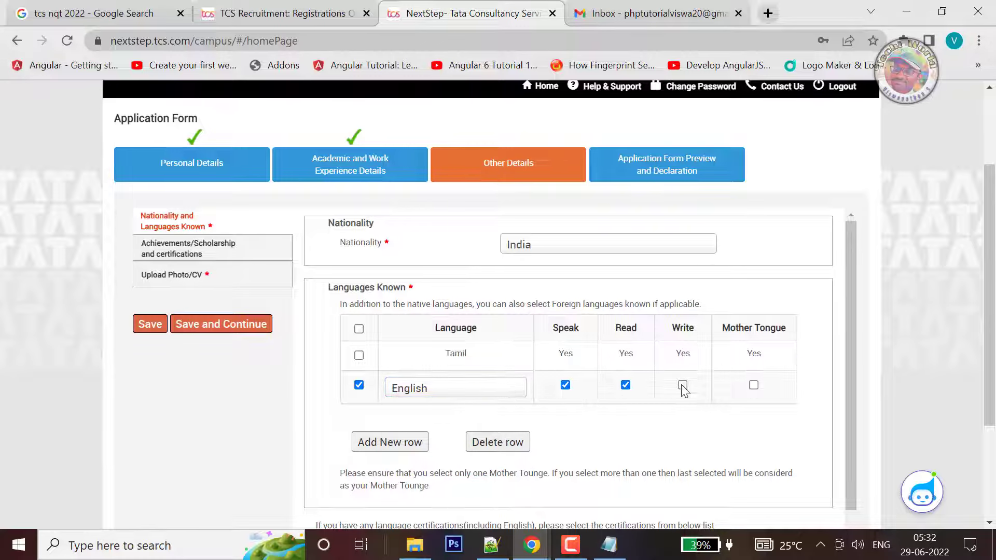
pyautogui.click(683, 385)
pyautogui.click(413, 443)
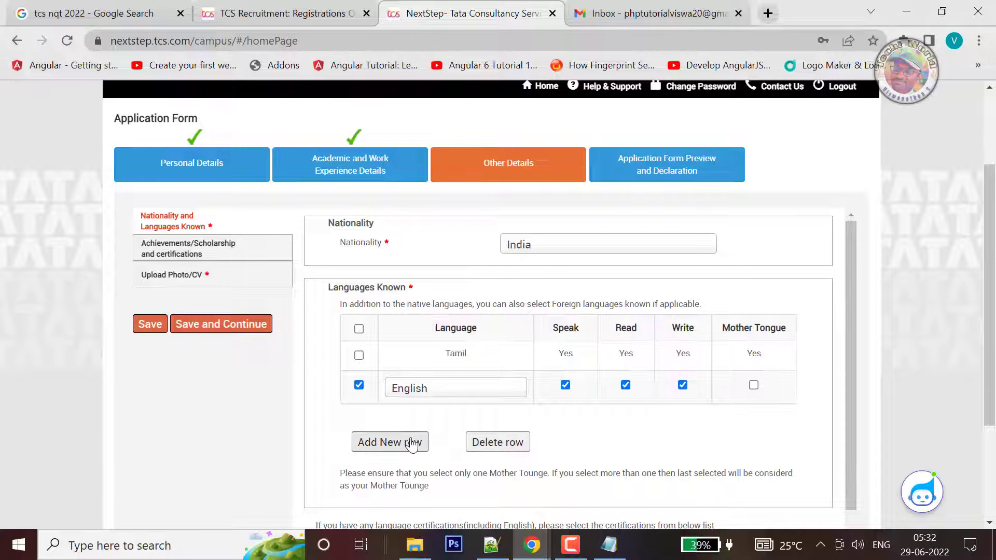
pyautogui.click(496, 469)
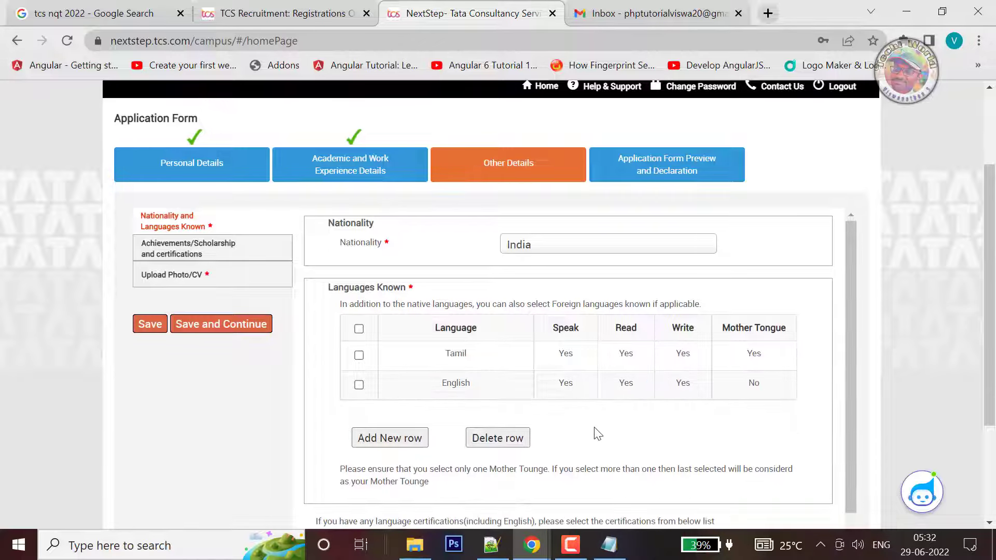
pyautogui.scroll(-1, 581, 409)
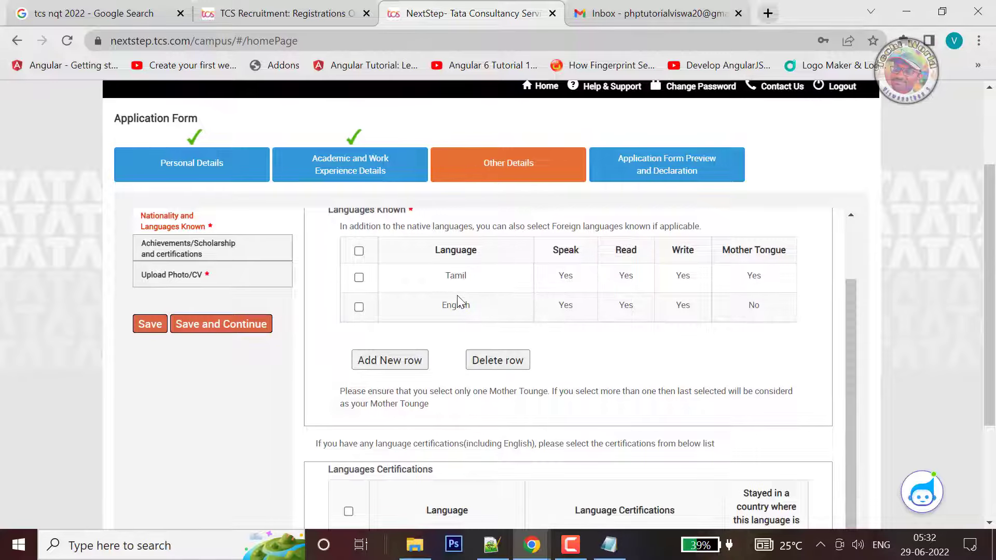
pyautogui.scroll(-1, 462, 295)
pyautogui.scroll(1, 470, 294)
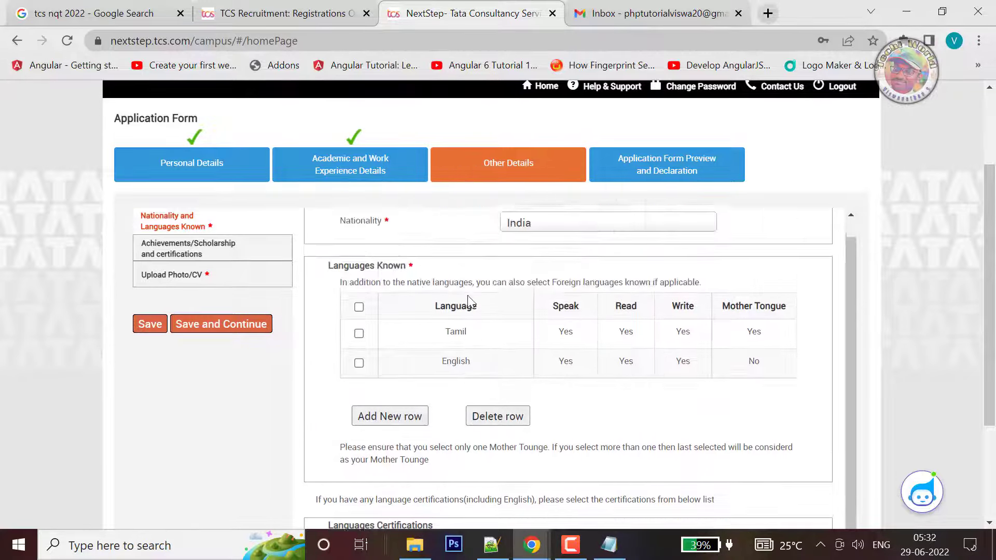
pyautogui.scroll(-3, 551, 360)
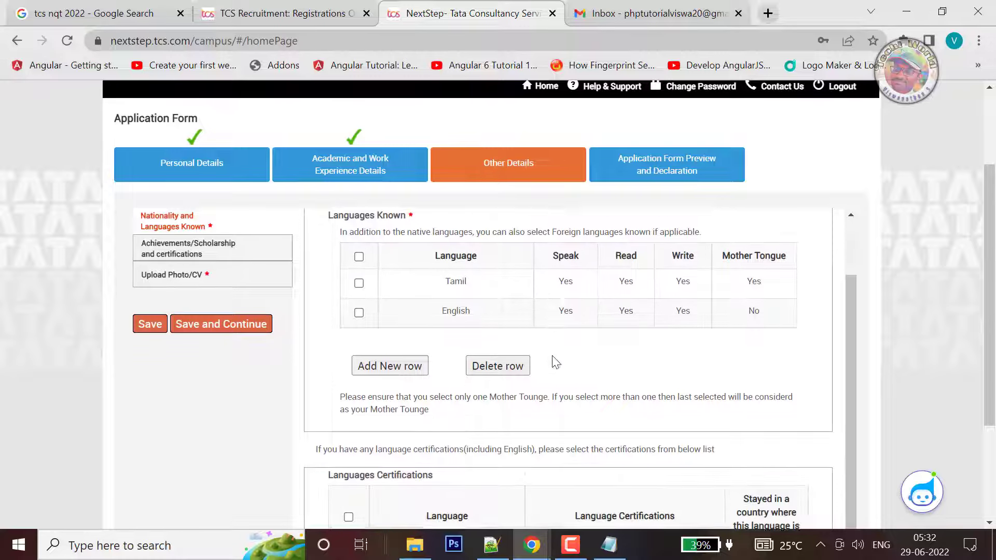
pyautogui.scroll(-1, 765, 423)
pyautogui.scroll(-2, 765, 422)
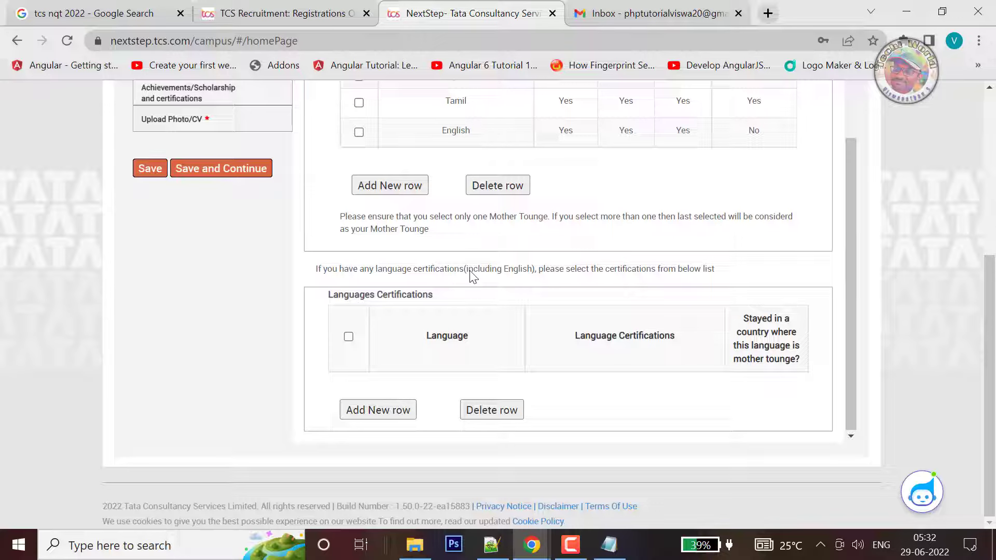
pyautogui.click(383, 414)
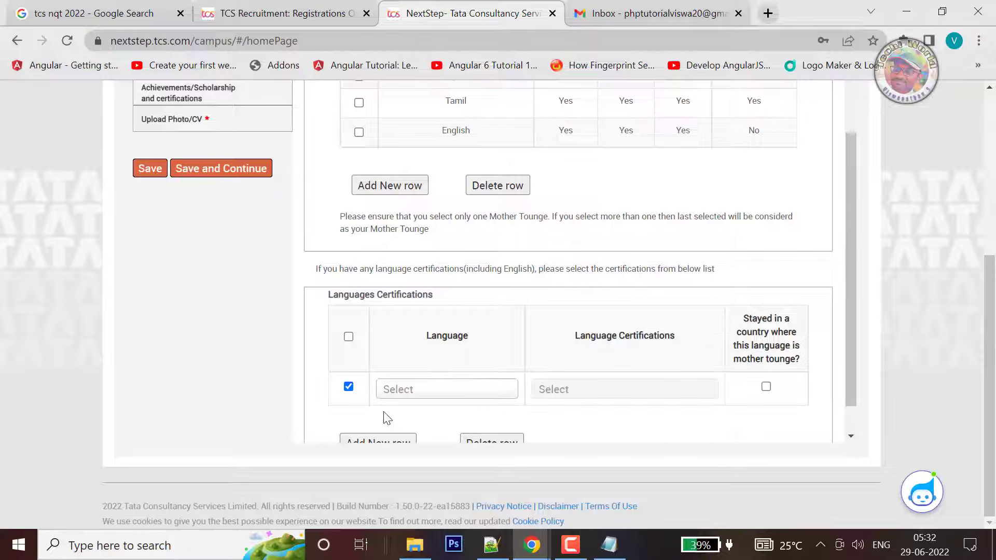
pyautogui.click(471, 394)
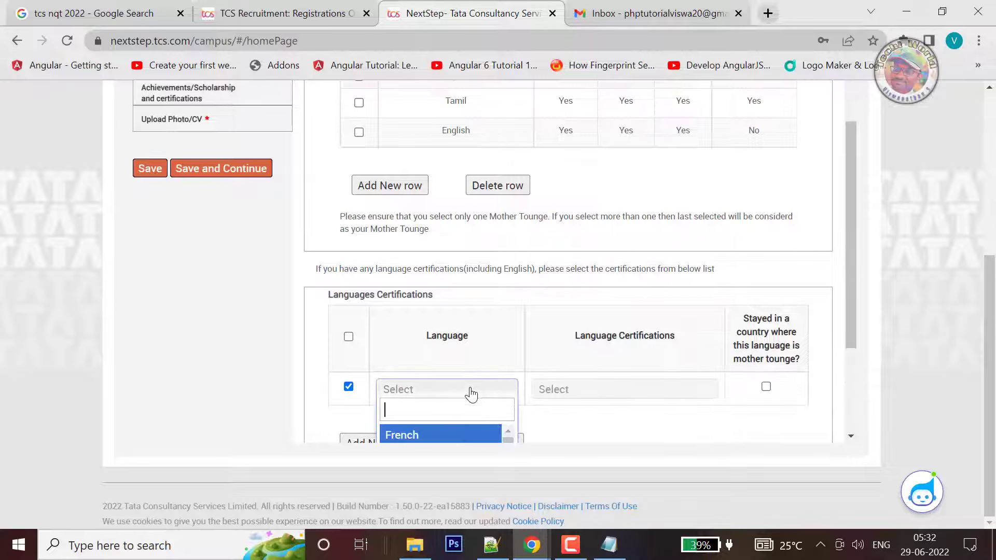
pyautogui.click(632, 394)
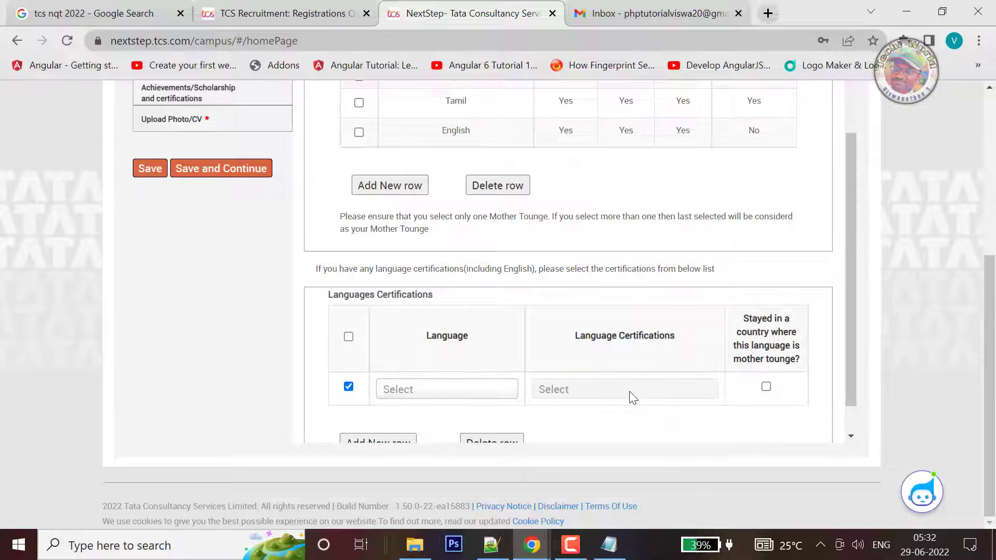
pyautogui.scroll(-1, 695, 388)
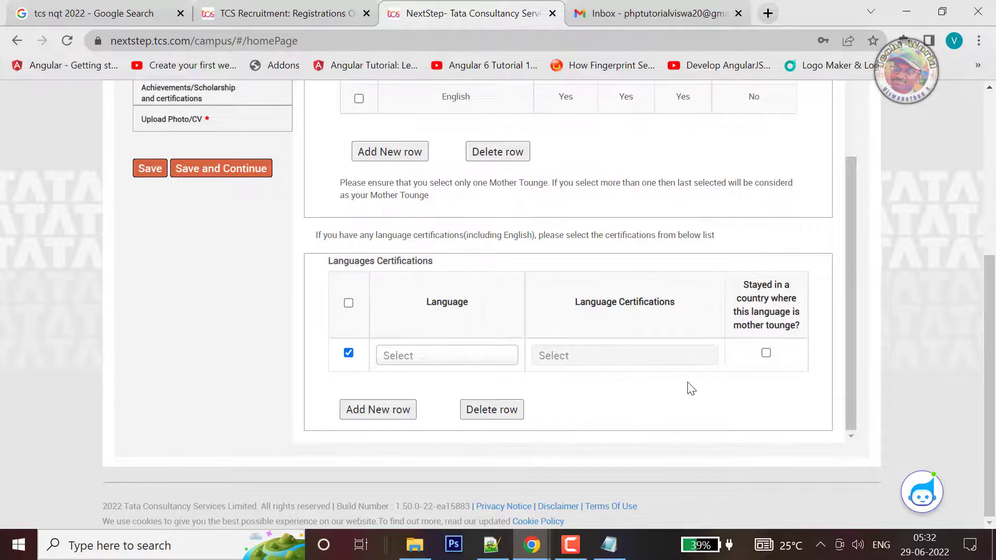
pyautogui.click(482, 411)
# Check the languages known, then save and continue to the achievements, scholarship and certifications section.
pyautogui.scroll(5, 632, 340)
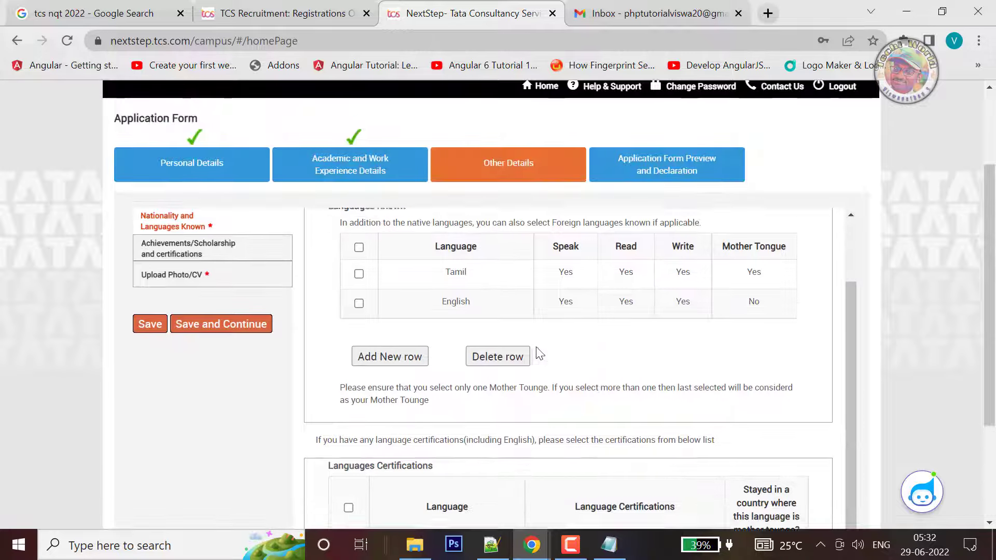
pyautogui.scroll(-3, 561, 448)
pyautogui.scroll(2, 740, 349)
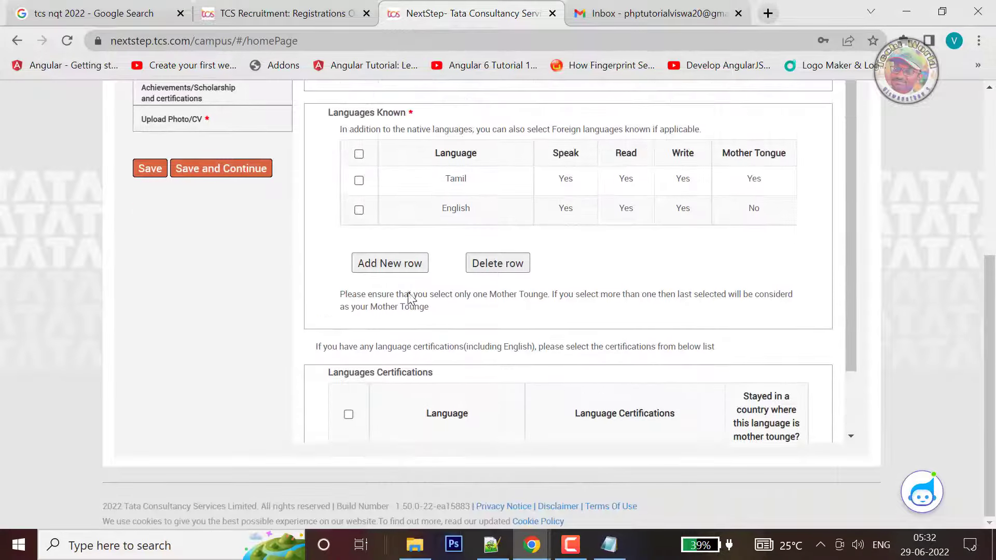
pyautogui.click(197, 174)
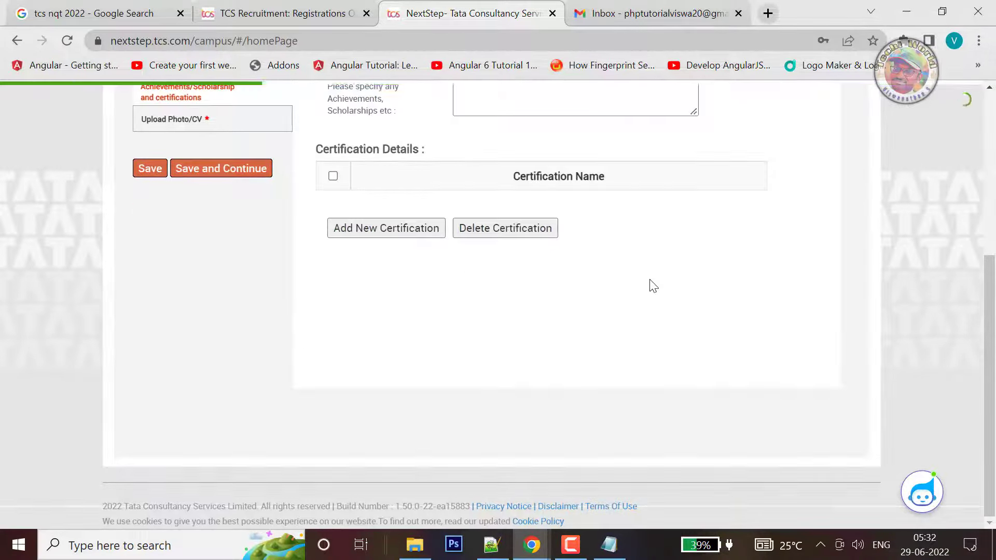
pyautogui.scroll(3, 669, 272)
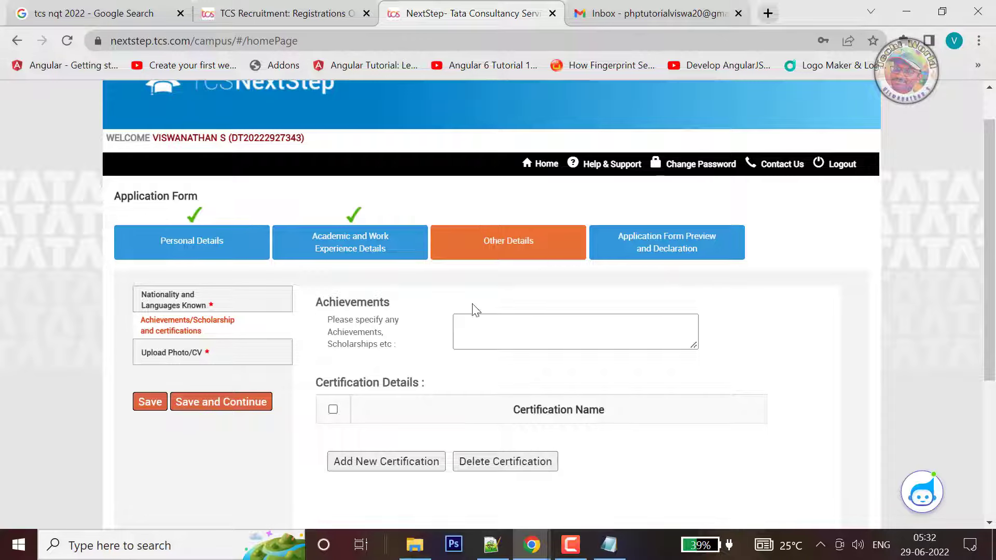
pyautogui.click(496, 334)
pyautogui.scroll(-1, 496, 335)
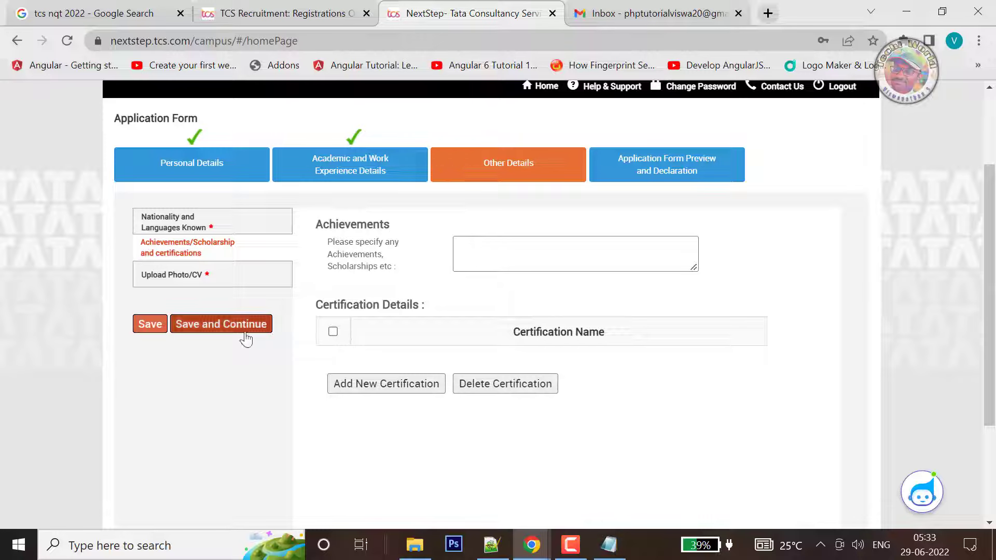
pyautogui.click(381, 384)
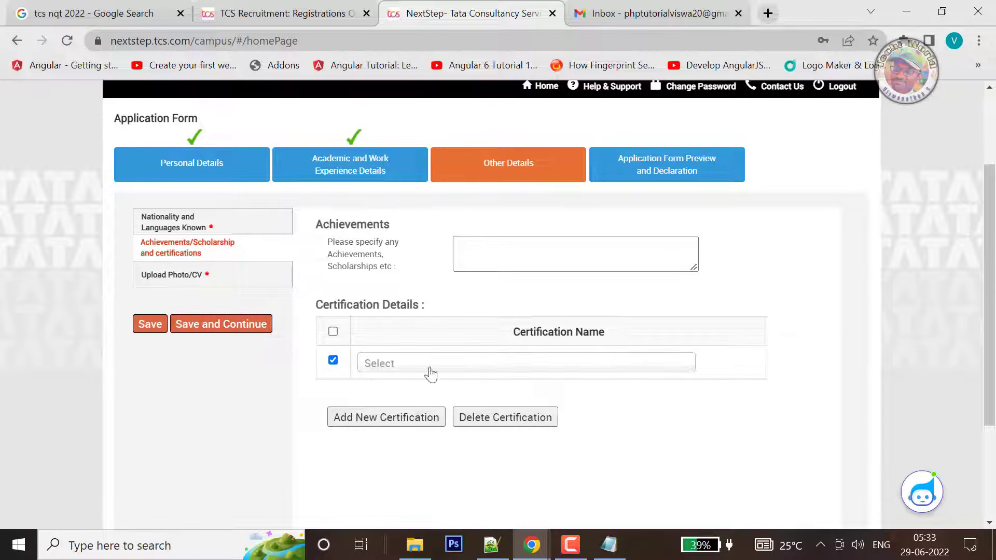
pyautogui.click(564, 369)
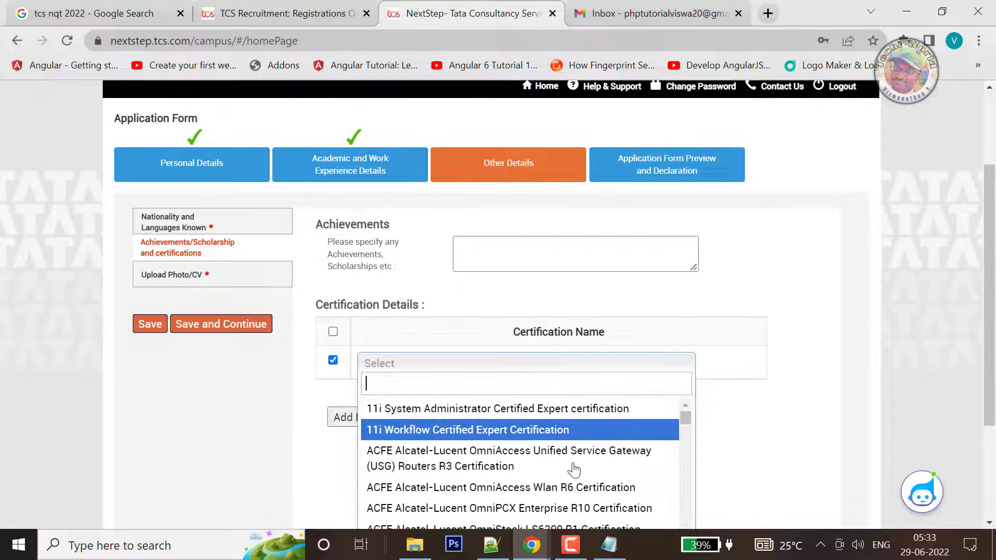
pyautogui.scroll(-10, 573, 463)
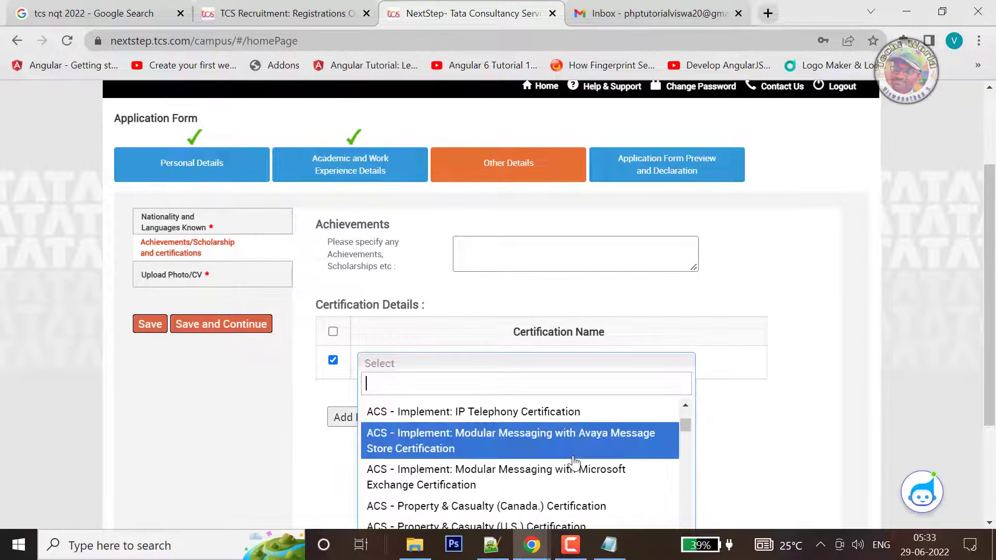
pyautogui.scroll(-15, 573, 463)
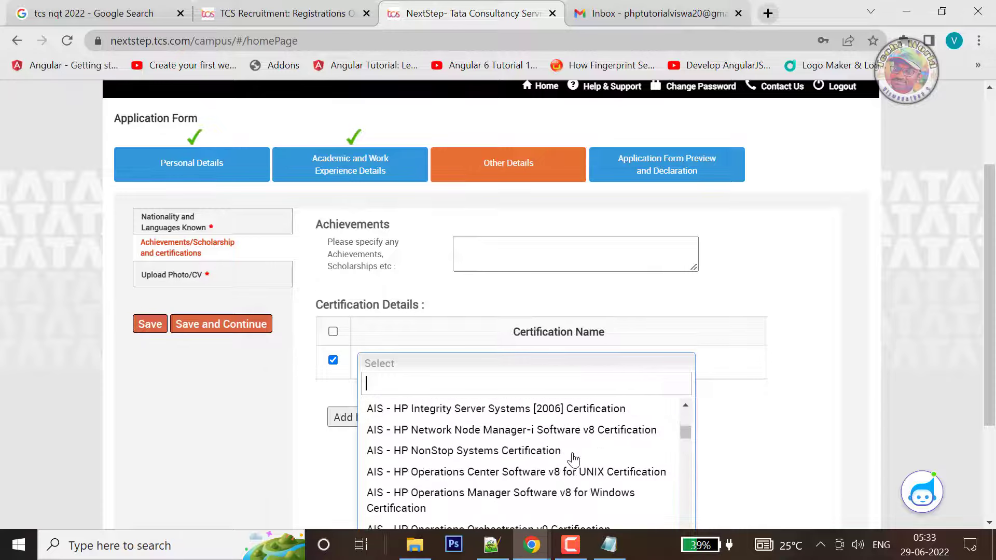
pyautogui.click(767, 397)
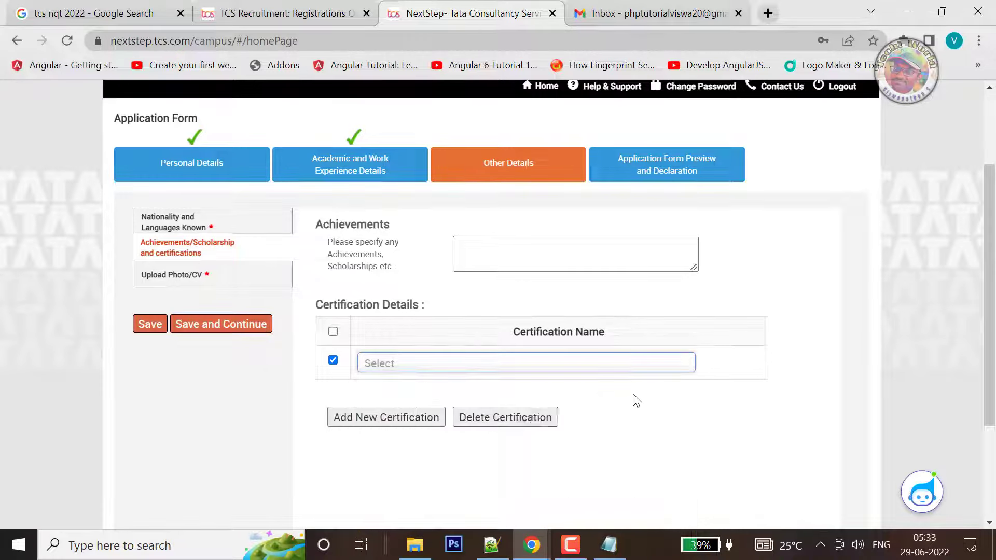
pyautogui.click(525, 422)
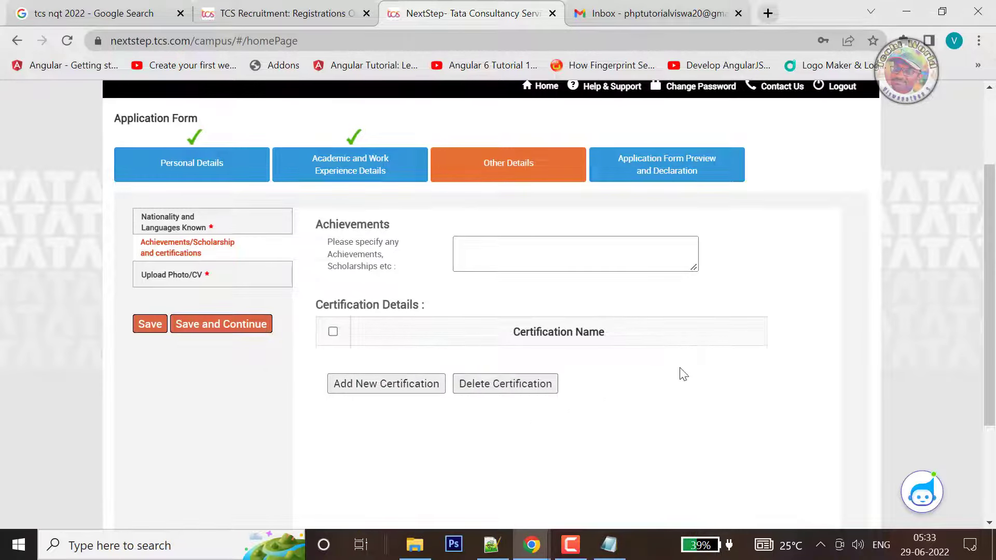
# Save the achievements and certifications section without entries and continue to the photo and CV upload.
pyautogui.click(248, 332)
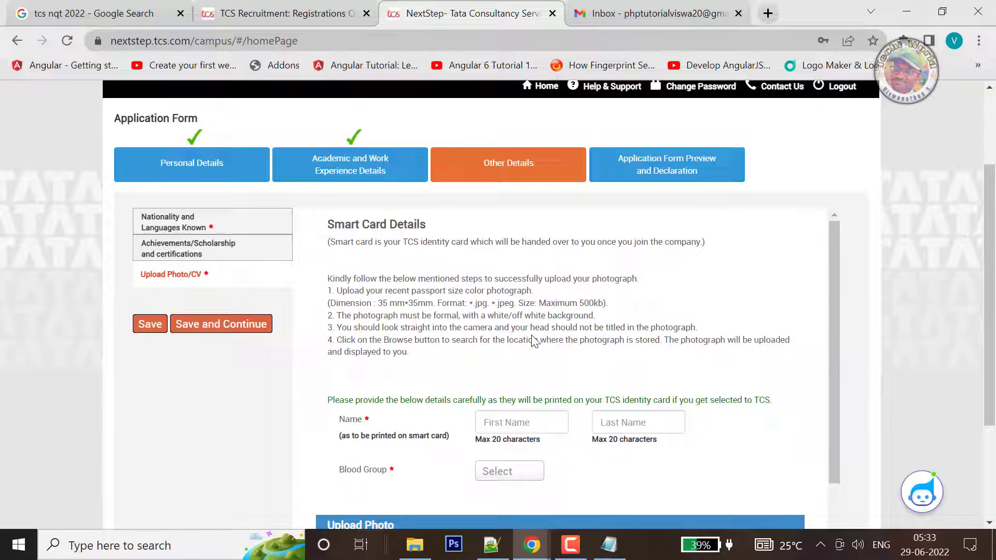
# Enter the applicant's first name and last name for printing on the smart card.
pyautogui.scroll(-1, 534, 343)
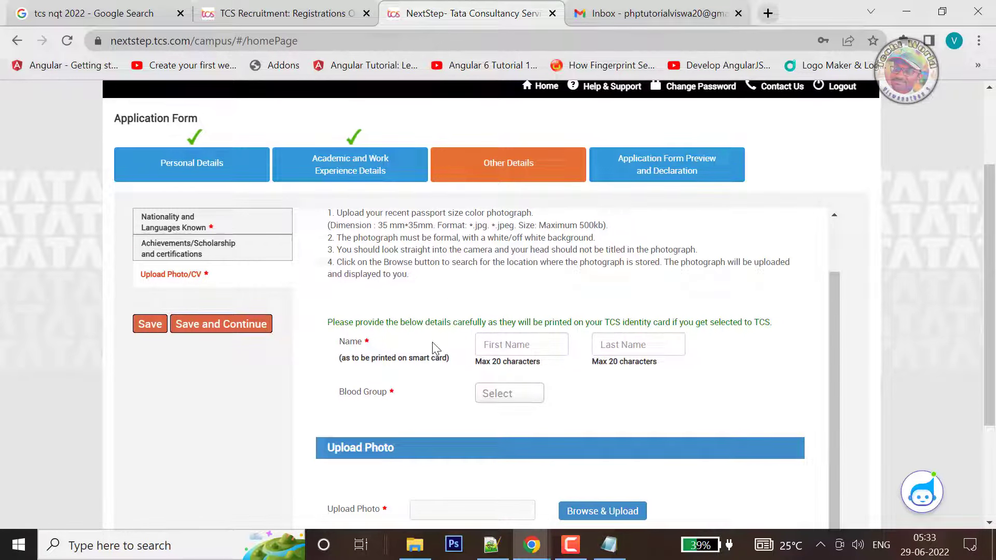
pyautogui.click(517, 344)
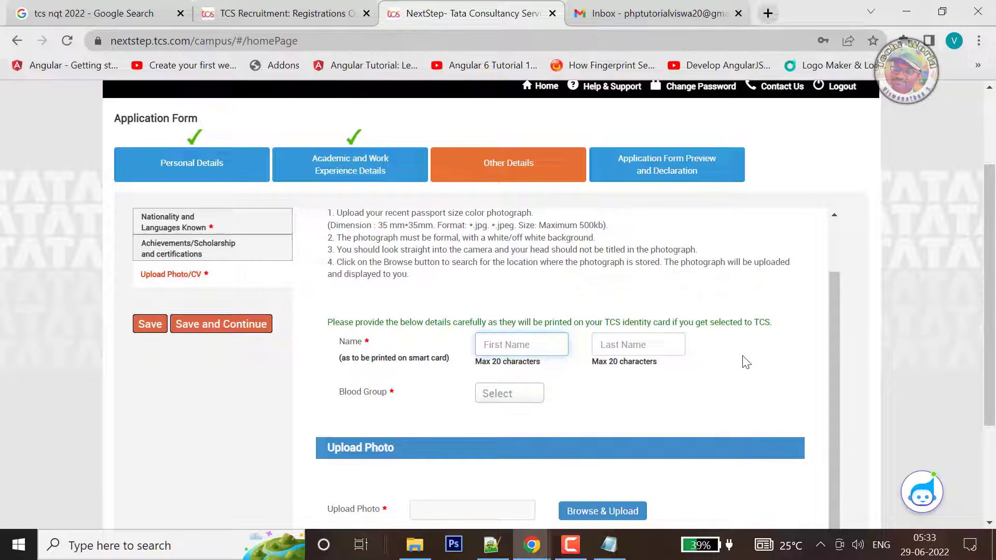
pyautogui.write('Viswanathan')
pyautogui.press('Tab')
pyautogui.write('S')
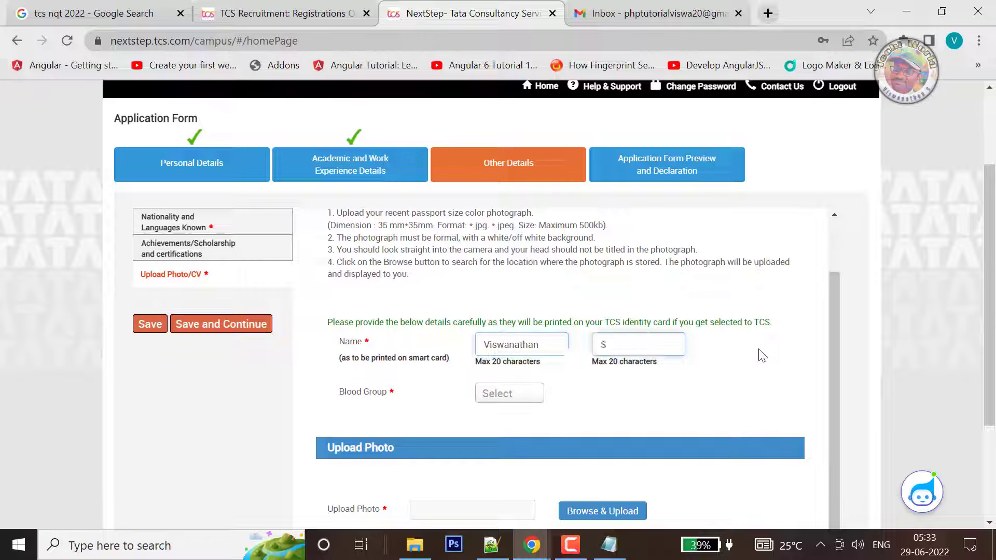
# Set the smart card blood group to O+.
pyautogui.click(528, 400)
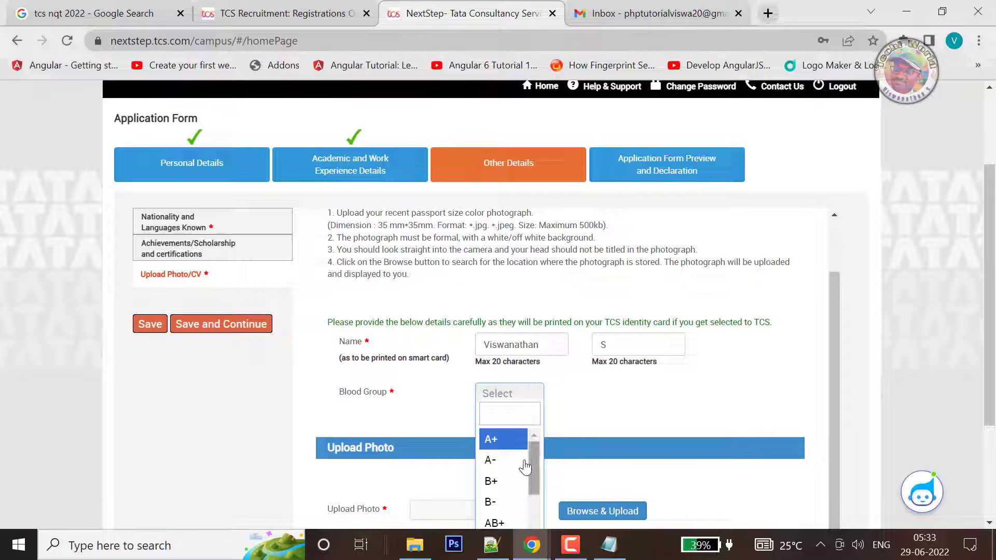
pyautogui.scroll(-5, 526, 461)
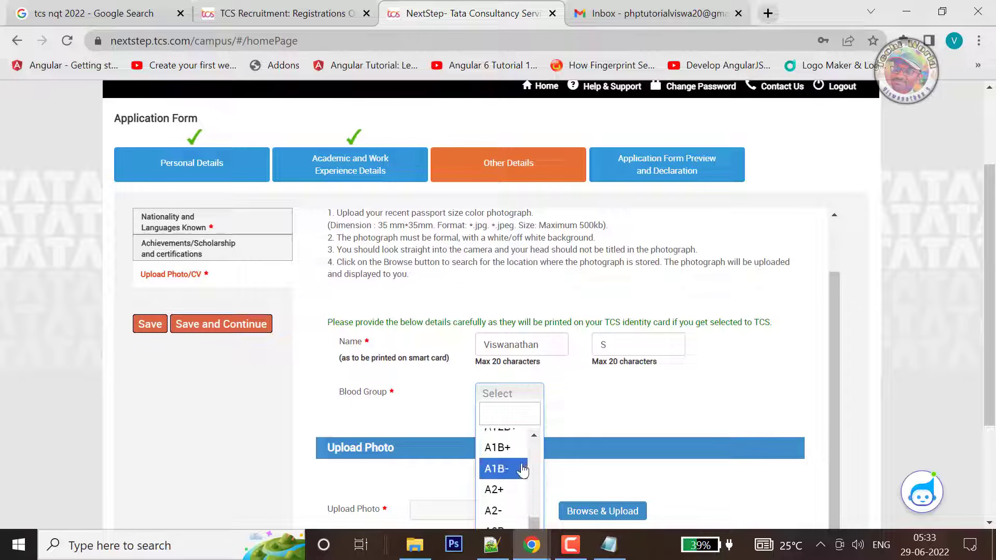
pyautogui.write('o')
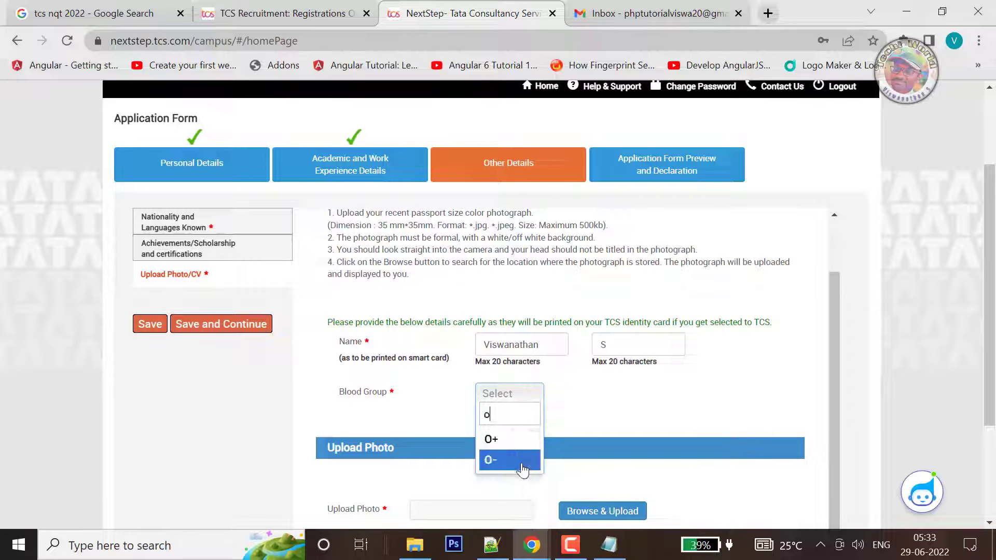
pyautogui.click(516, 438)
# Upload the applicant's JPG photo and resume file in the photo and CV upload sections.
pyautogui.scroll(-2, 635, 397)
pyautogui.scroll(-3, 654, 378)
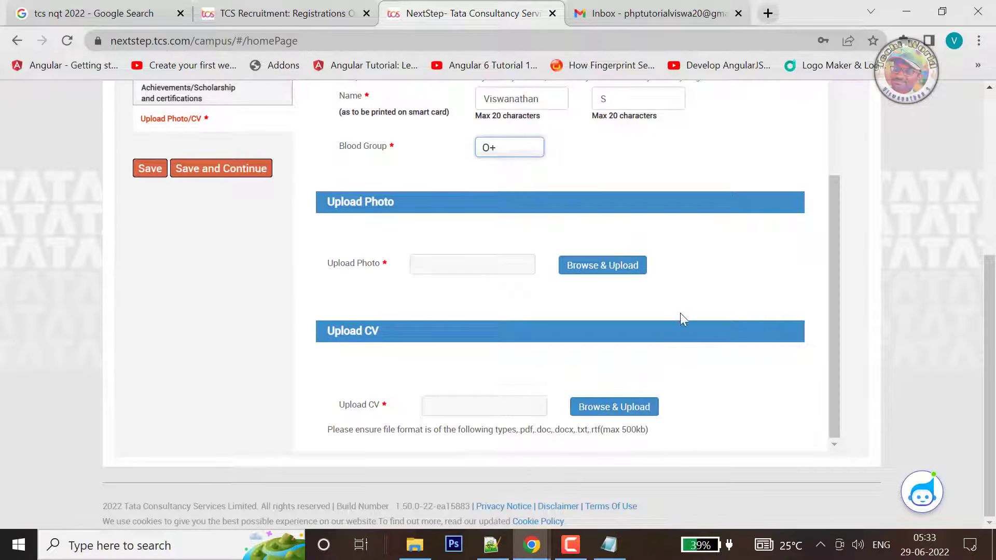
pyautogui.click(628, 274)
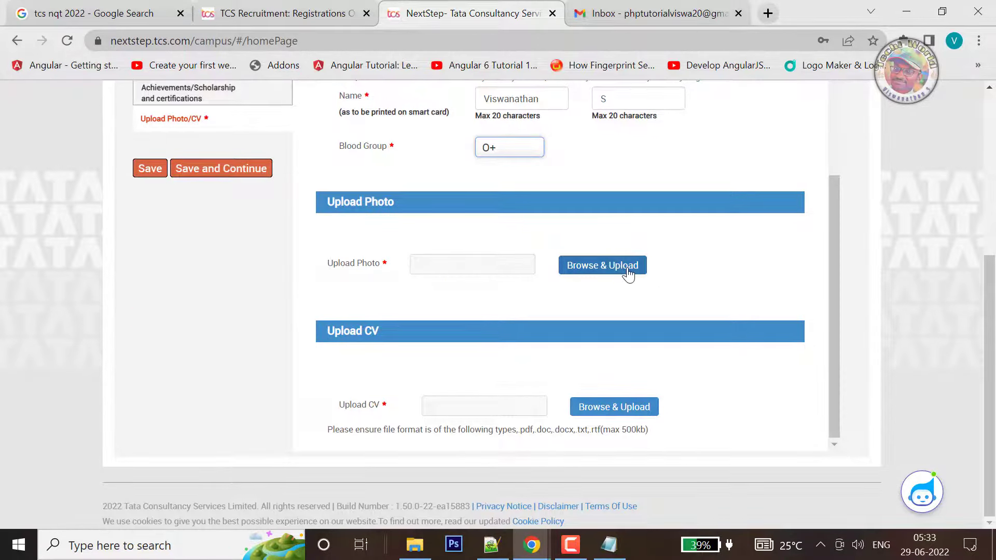
pyautogui.click(573, 548)
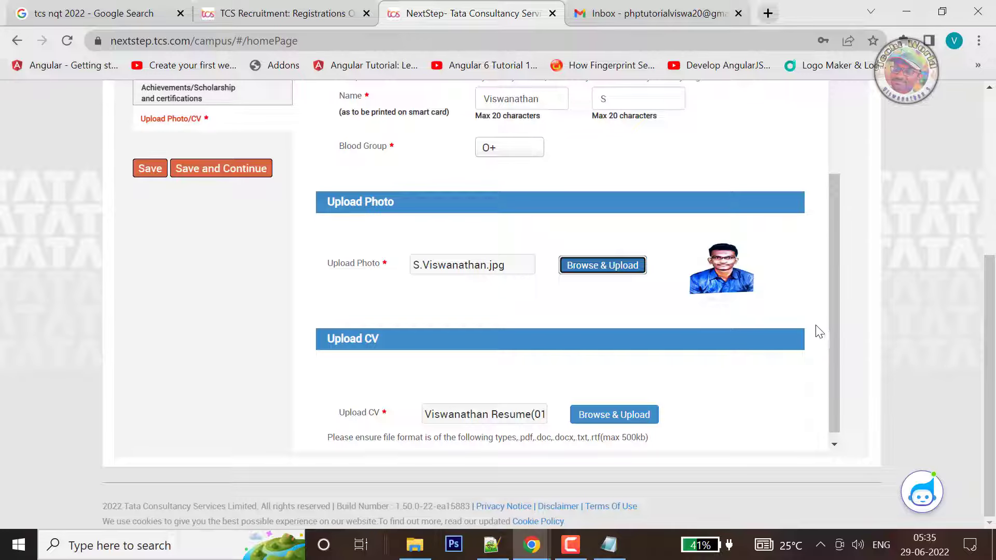
# Check the smart card and upload details, then save and continue to the application form preview and declaration.
pyautogui.scroll(3, 817, 311)
pyautogui.scroll(4, 933, 249)
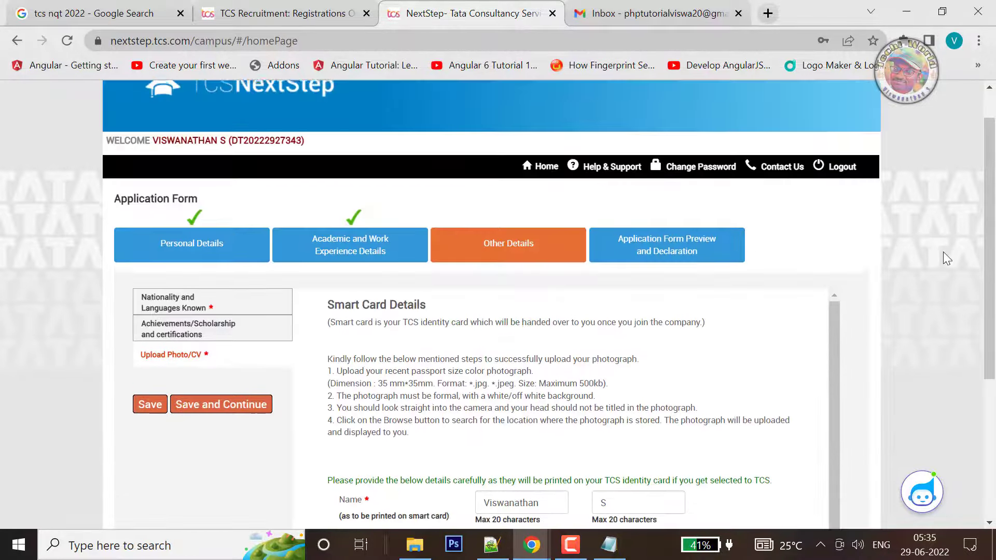
pyautogui.scroll(-3, 939, 253)
pyautogui.click(216, 219)
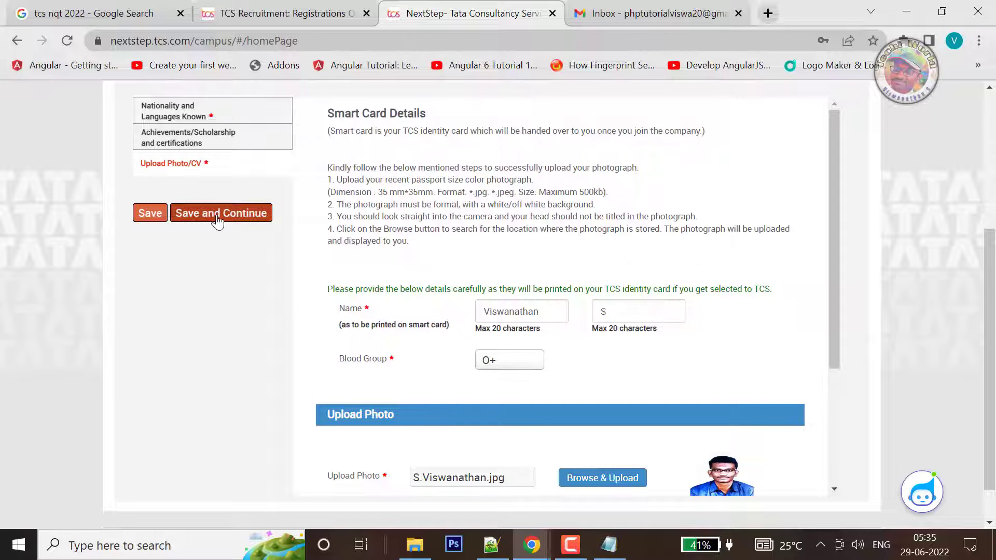
# Answer No to both security questions about pending or closed legal cases and disciplinary proceedings.
pyautogui.scroll(3, 895, 286)
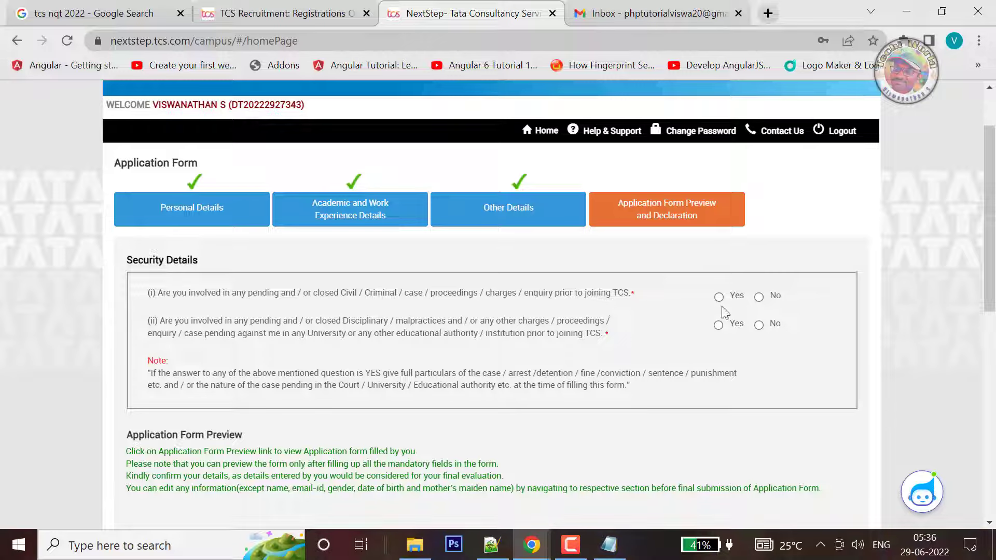
pyautogui.click(758, 298)
pyautogui.click(759, 325)
# Generate the application form preview as a PDF from the preview section above the declaration.
pyautogui.scroll(-1, 807, 343)
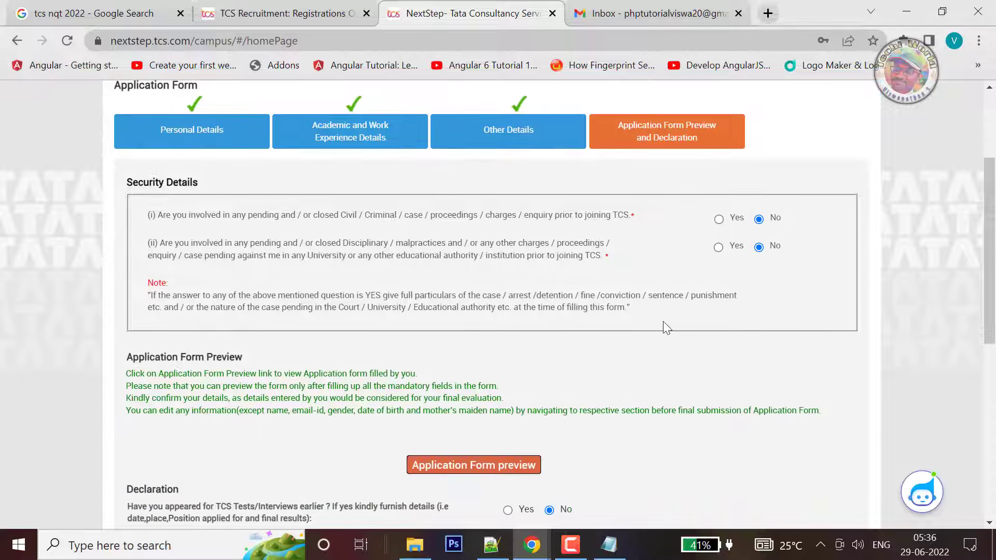
pyautogui.scroll(-3, 661, 325)
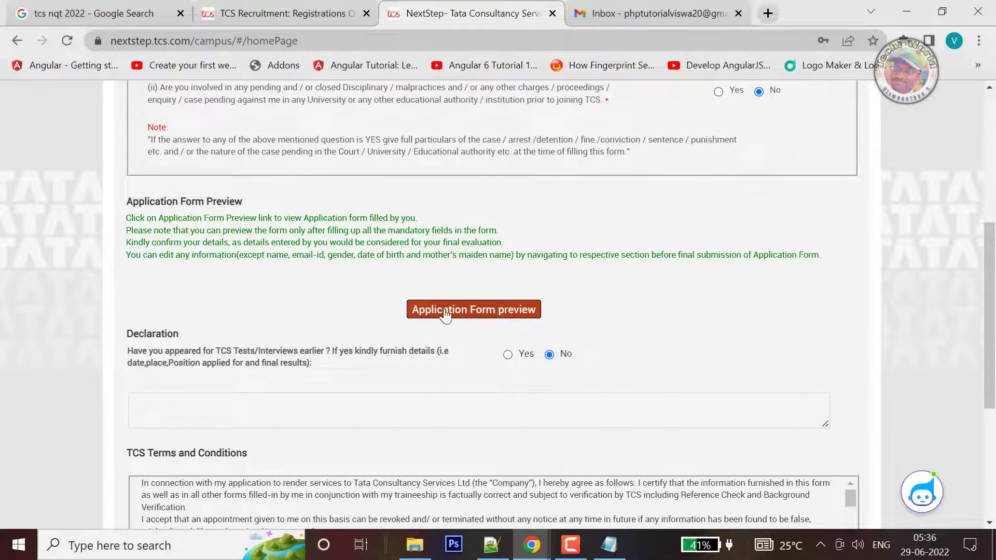
pyautogui.click(511, 316)
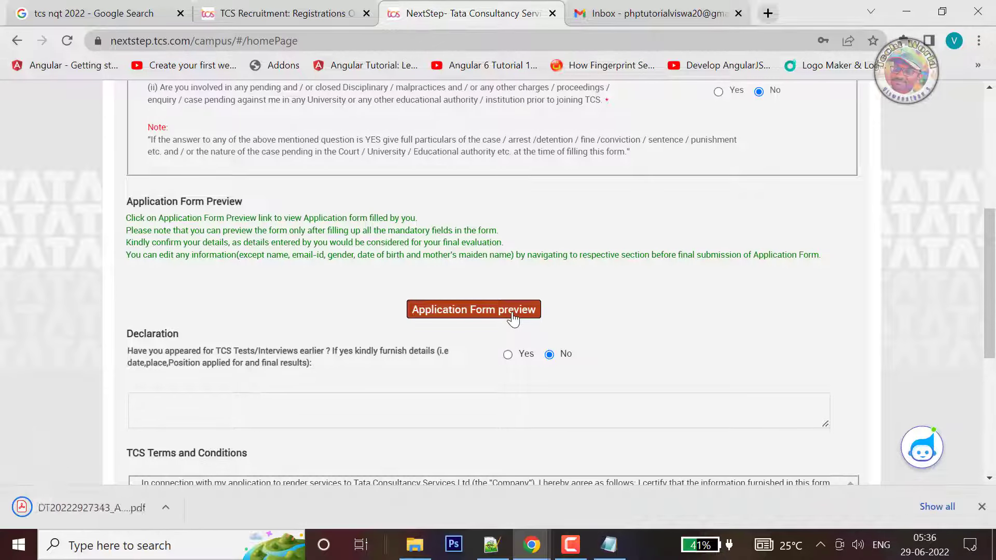